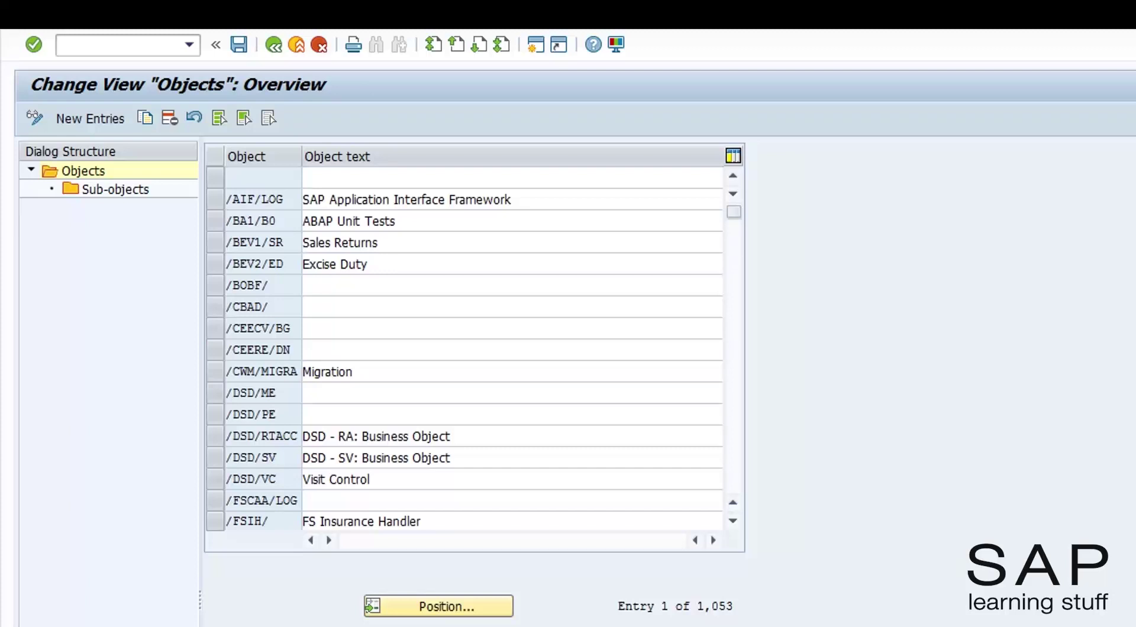
# Jump to log object FDT and list its six sub-objects, including FDT_MSG_ACTION.
pyautogui.click(451, 609)
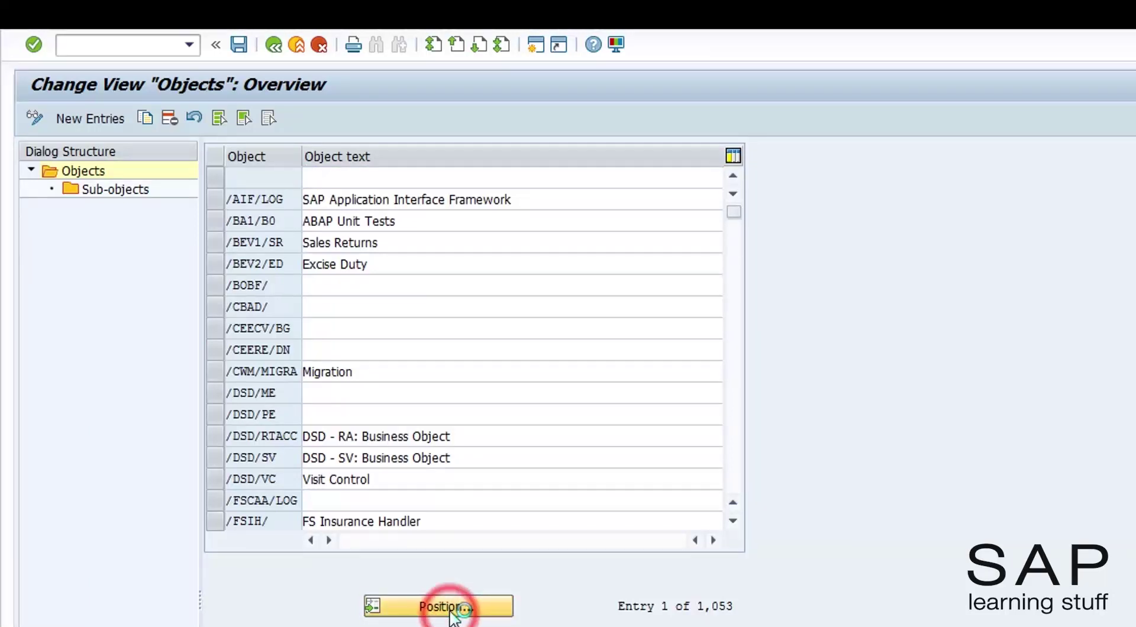
pyautogui.write('fdt')
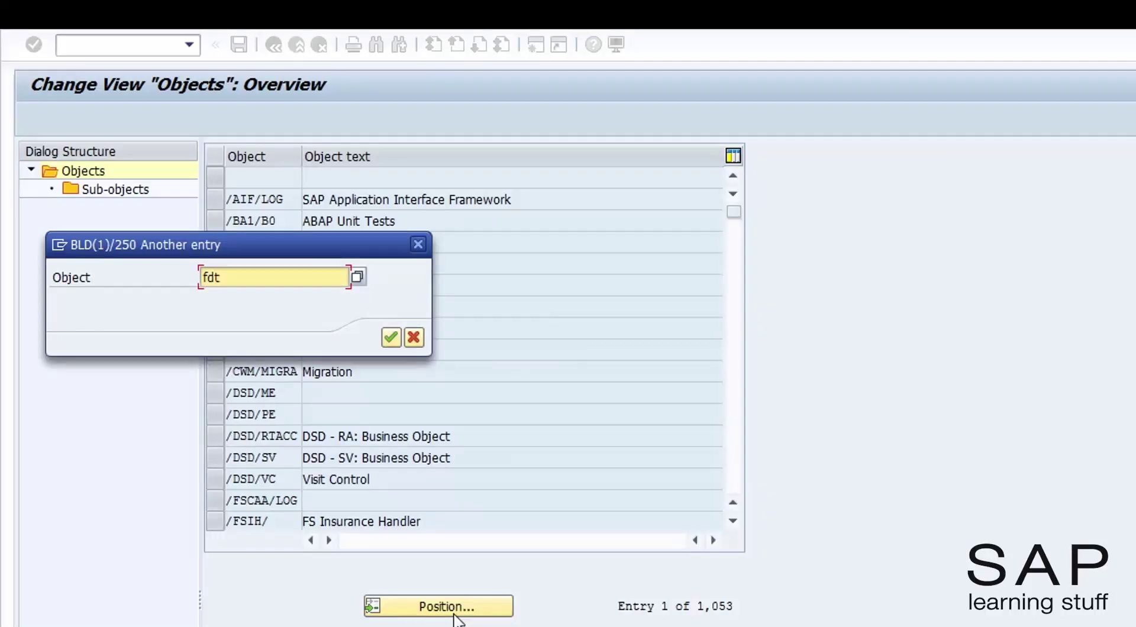
pyautogui.click(392, 337)
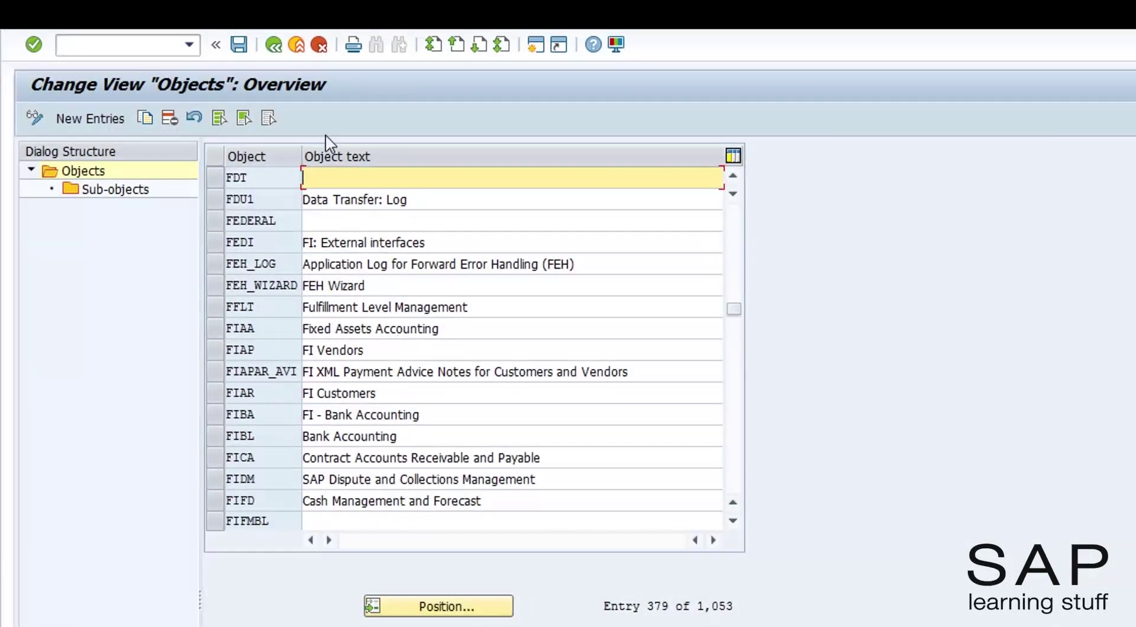
pyautogui.click(216, 178)
pyautogui.doubleClick(119, 189)
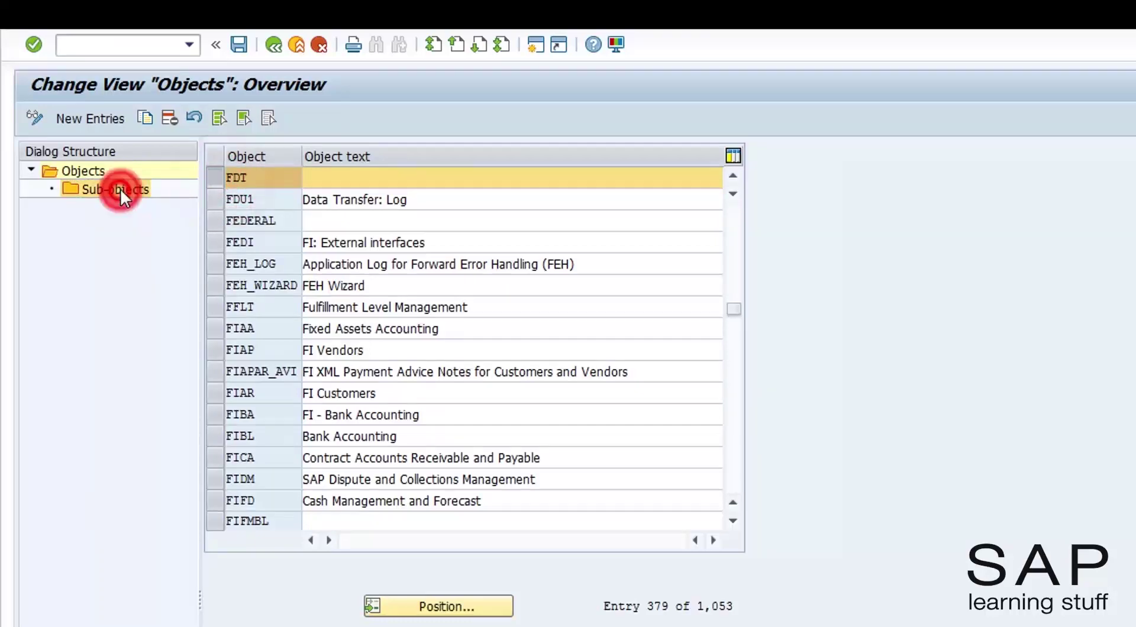
pyautogui.moveTo(309, 223); pyautogui.dragTo(389, 224)
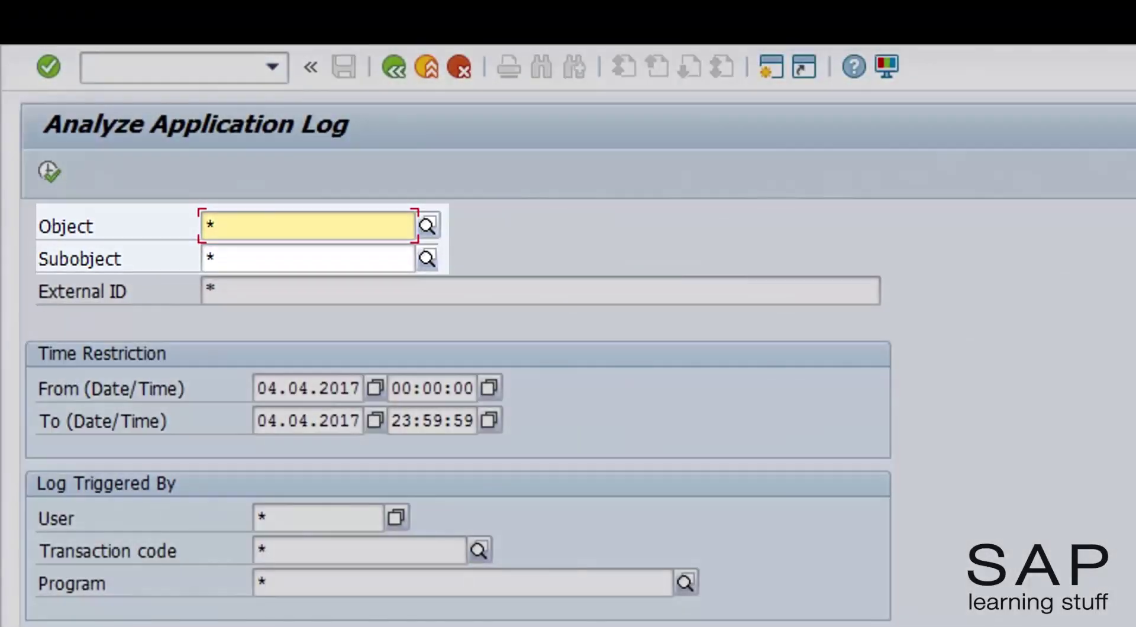
# Replace the wildcard filters with object FDT and subobject FDT_MSG_ACTION, and confirm.
pyautogui.press('BackSpace')
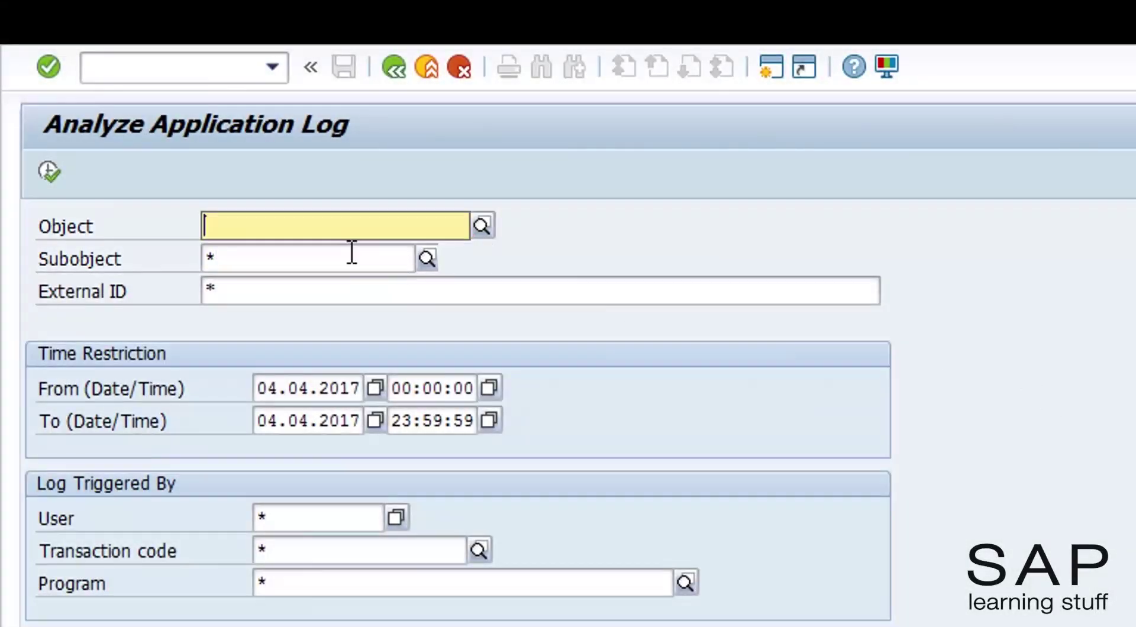
pyautogui.click(293, 255)
pyautogui.click(260, 259)
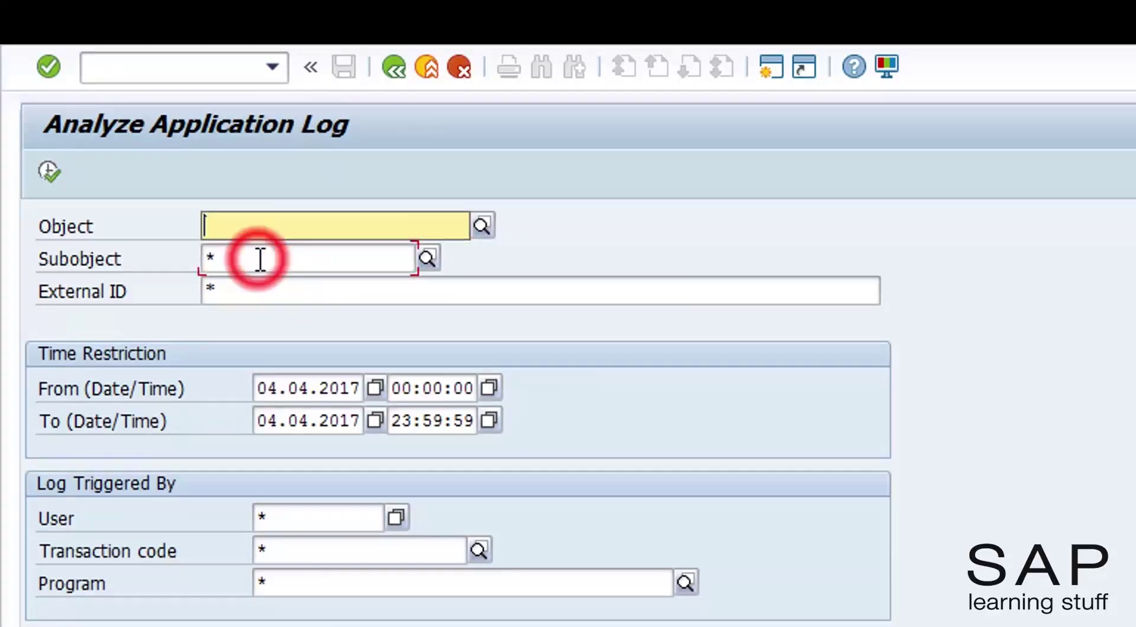
pyautogui.press('BackSpace')
pyautogui.click(241, 286)
pyautogui.press('Return')
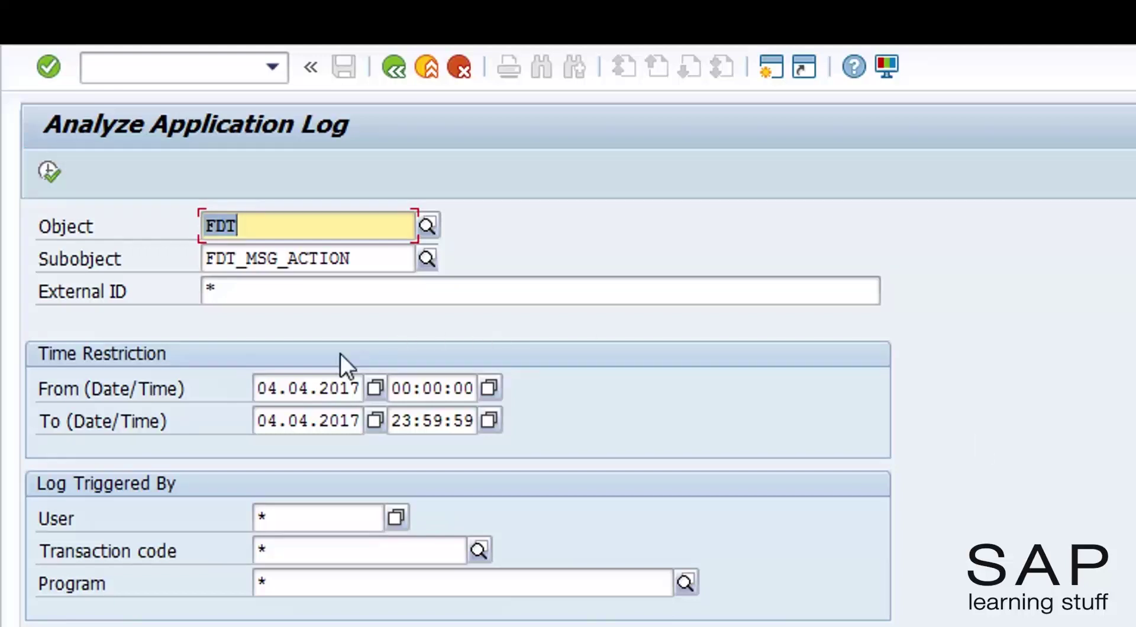
# Change the From date to 04.03.2017 and run the log search.
pyautogui.moveTo(300, 387); pyautogui.dragTo(309, 388)
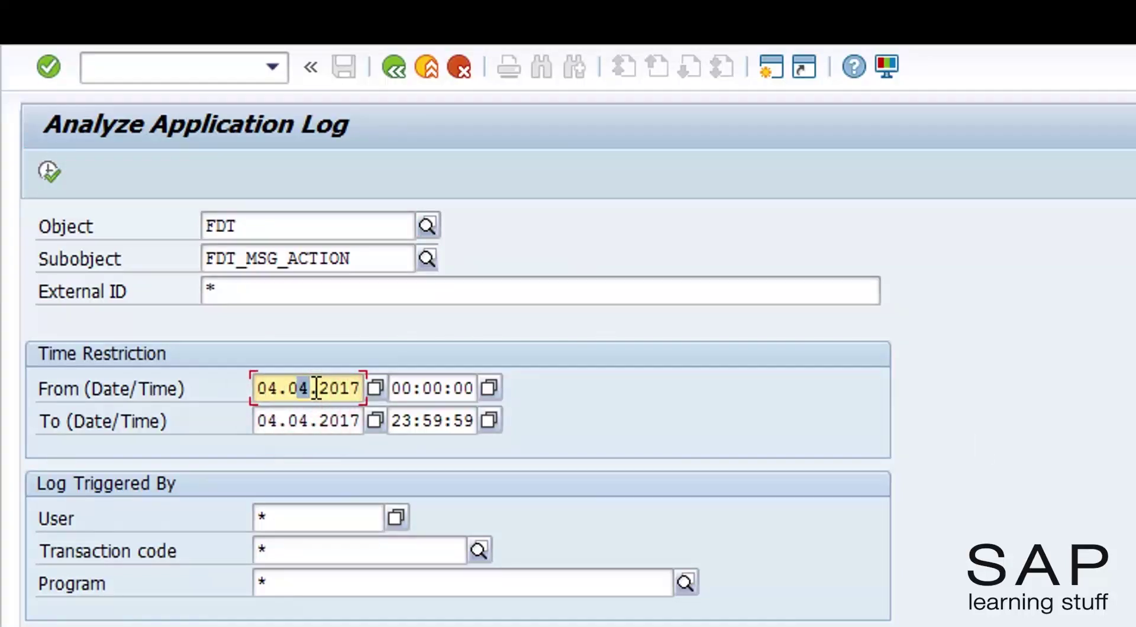
pyautogui.write('3')
pyautogui.click(50, 170)
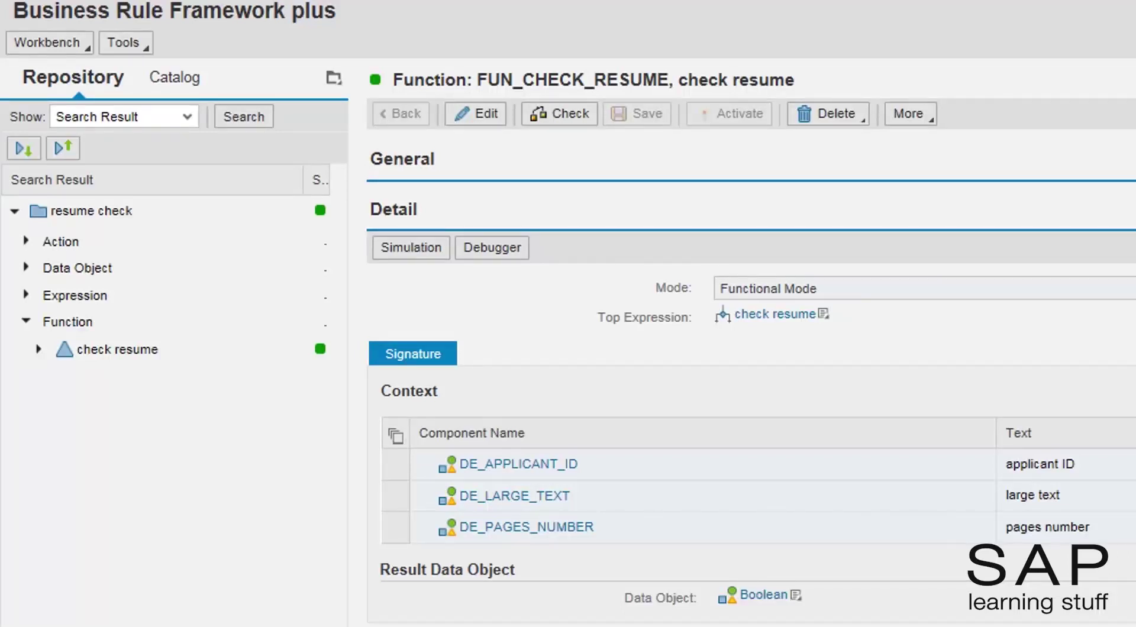
# Select the Action node of the resume check application.
pyautogui.click(56, 243)
# Create Log Message action logm_failed_autocheck with short and long text 'log message'.
pyautogui.rightClick(56, 246)
pyautogui.moveTo(108, 258)
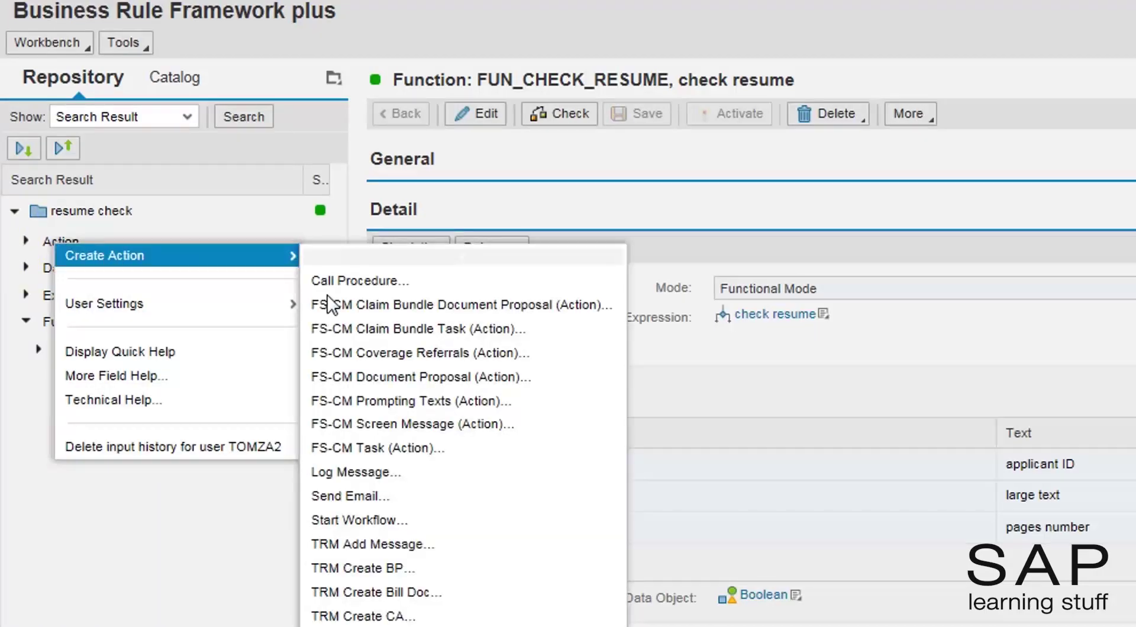
pyautogui.click(354, 471)
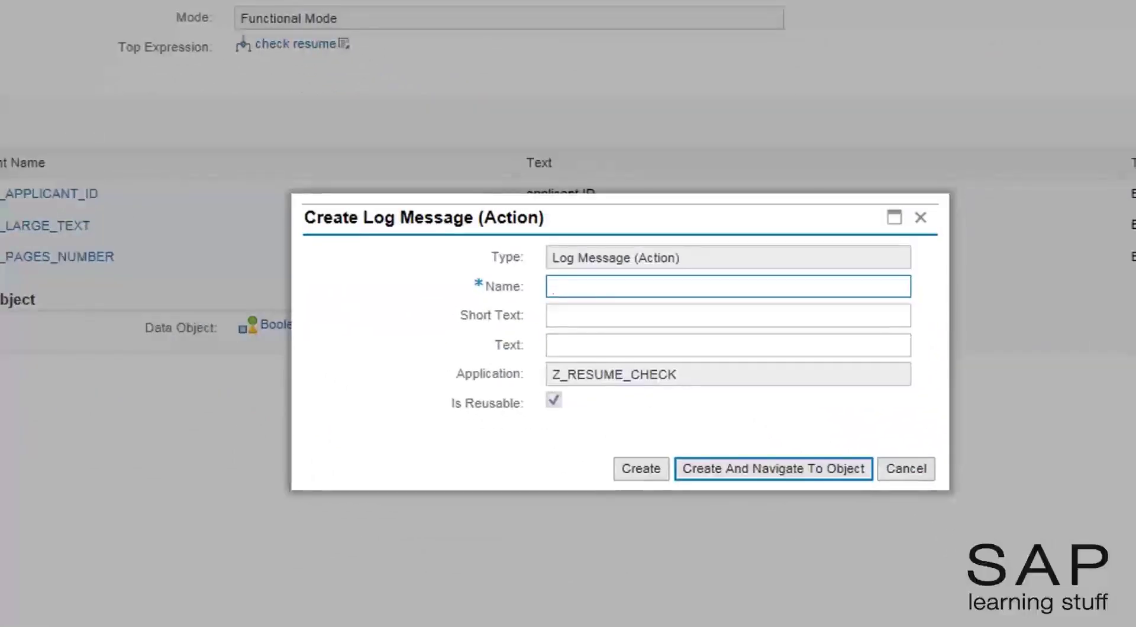
pyautogui.write('lo')
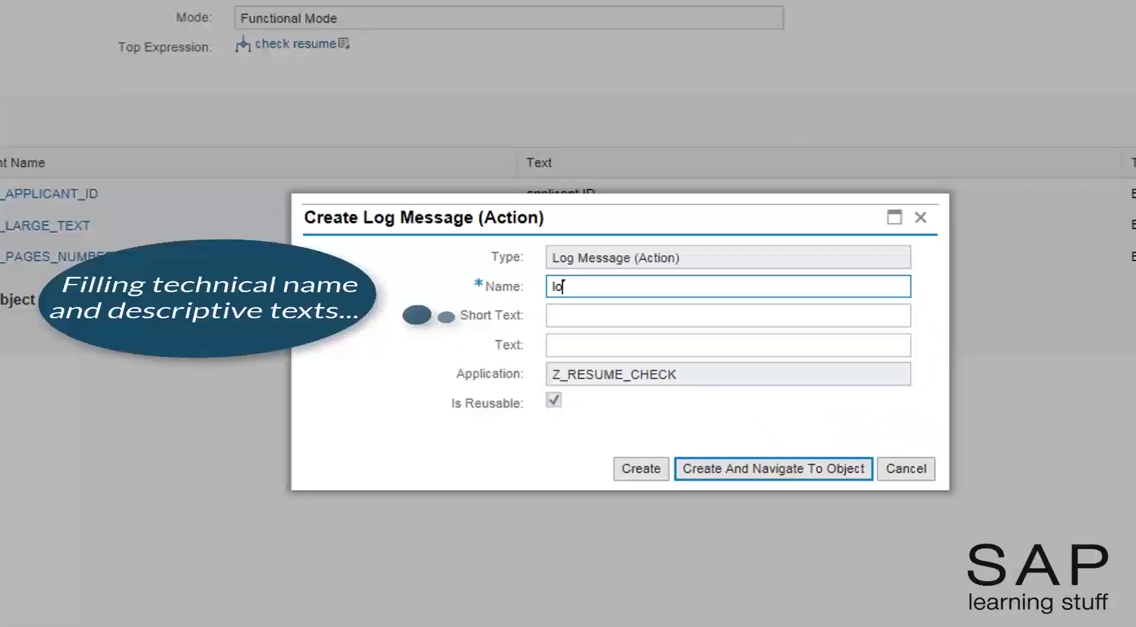
pyautogui.write('gm_failed_autocheck')
pyautogui.click(665, 319)
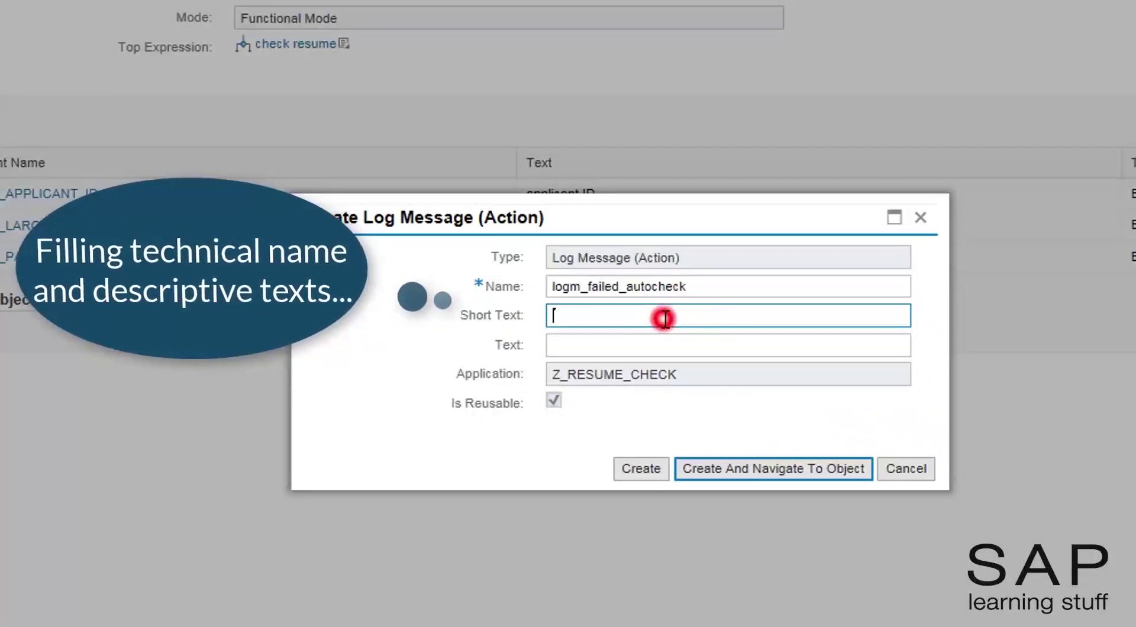
pyautogui.write('log message')
pyautogui.hotkey('ctrl', 'a')
pyautogui.hotkey('ctrl', 'c')
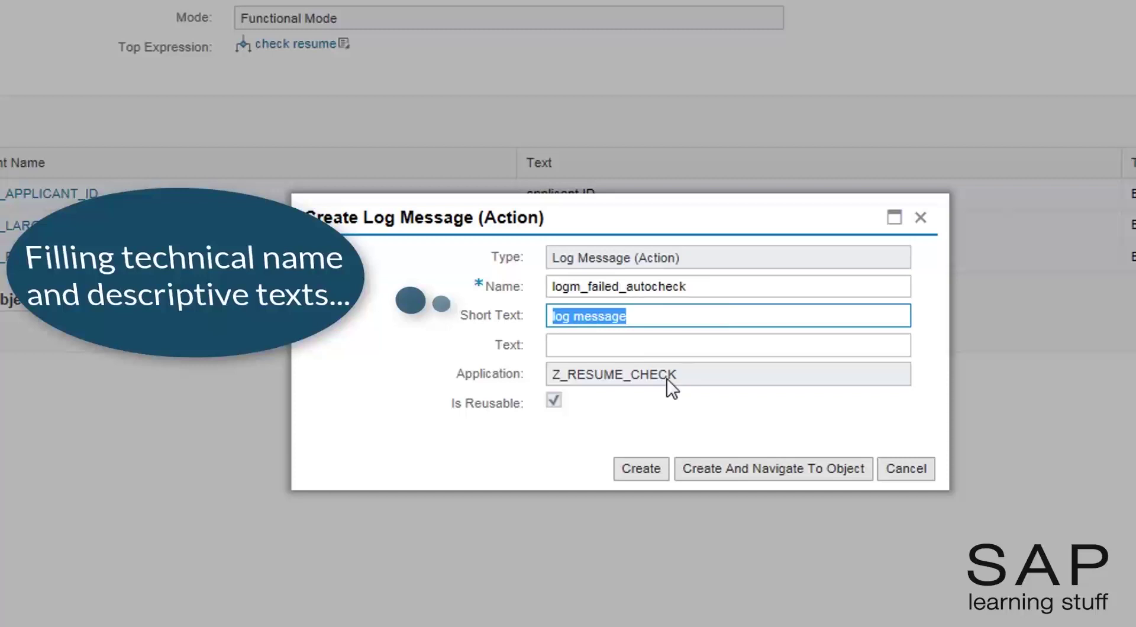
pyautogui.click(626, 345)
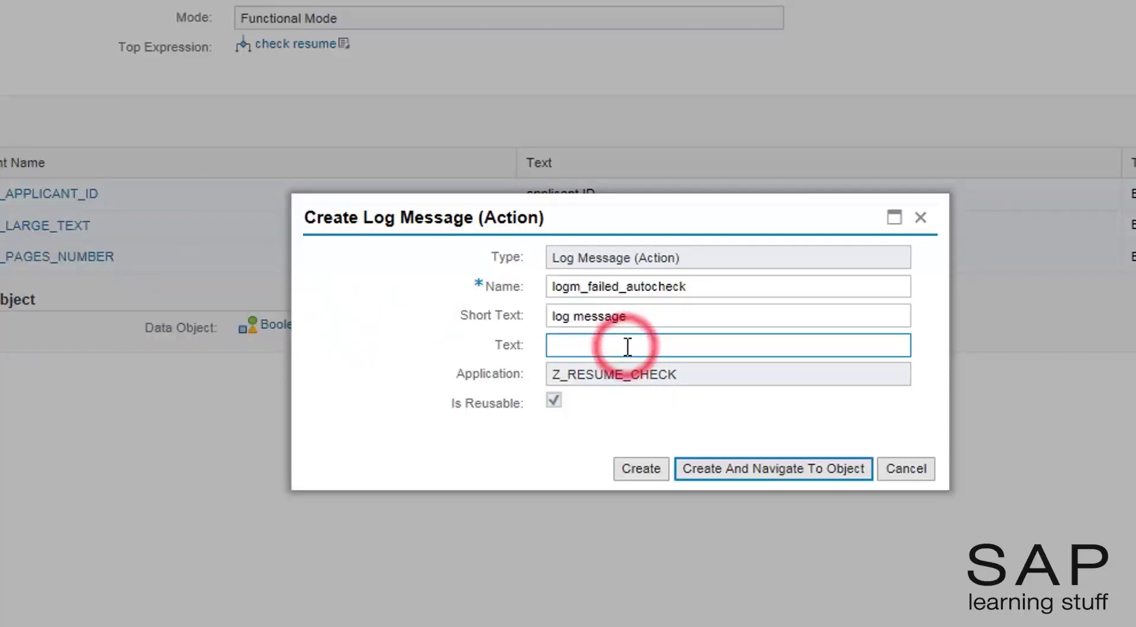
pyautogui.hotkey('ctrl', 'v')
pyautogui.hotkey('ctrl', 'a')
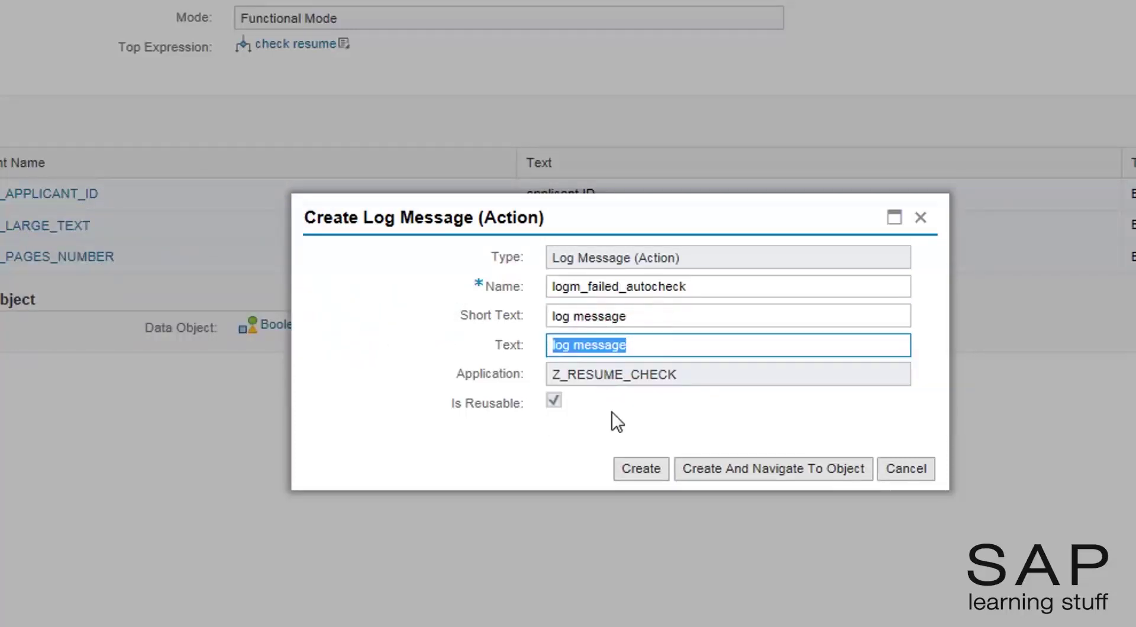
pyautogui.click(738, 471)
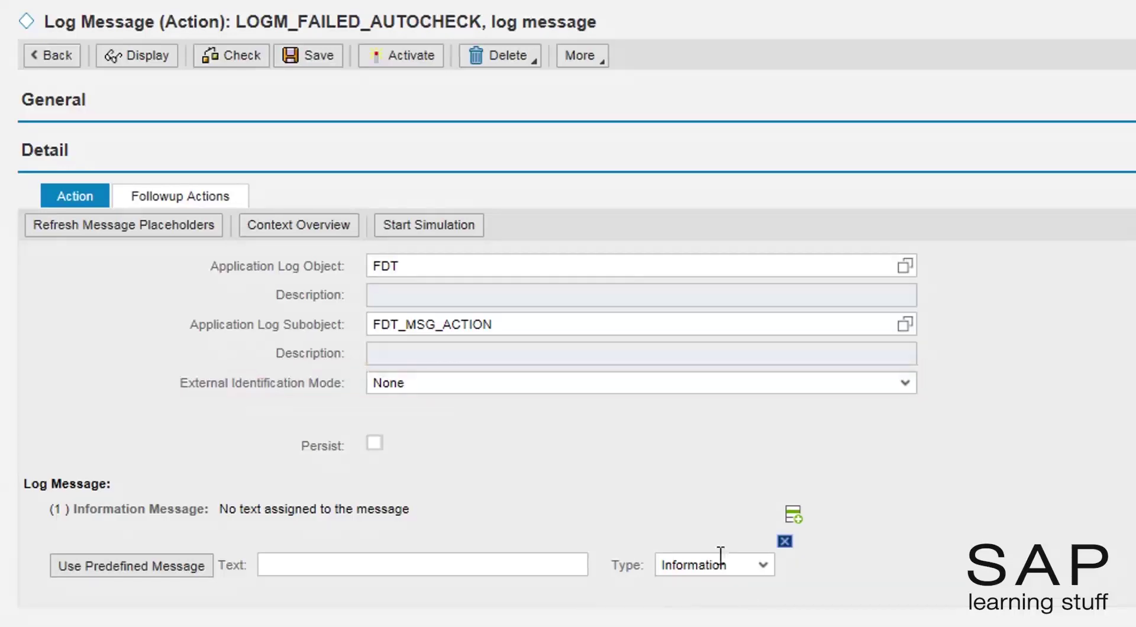
# Use Free Text Input external identification 'Resume Check' and enable Persist.
pyautogui.click(539, 386)
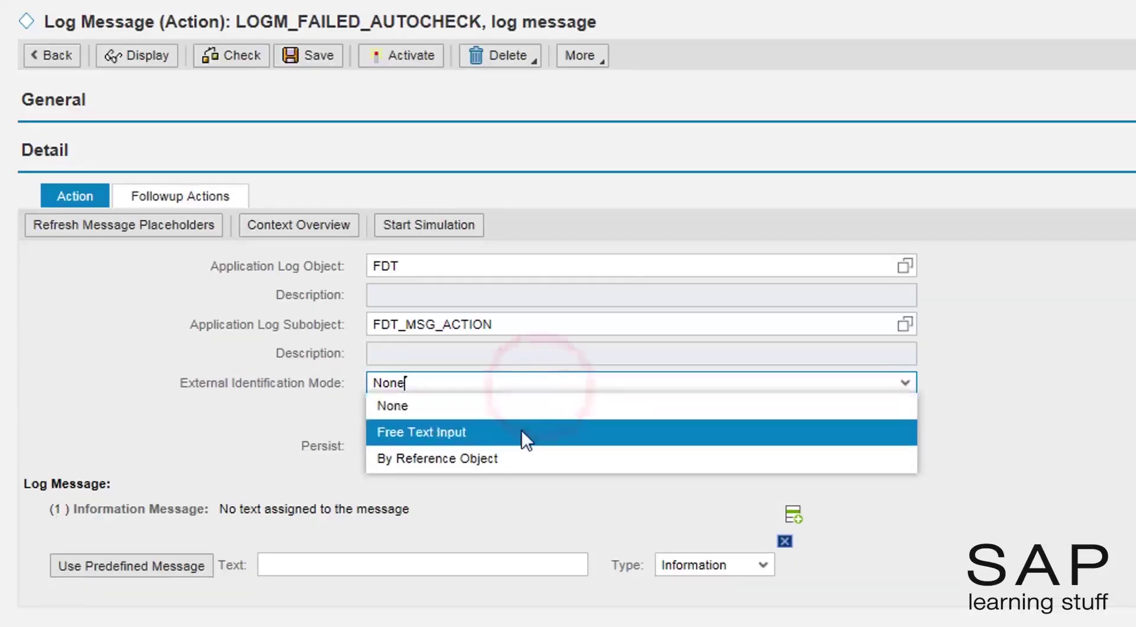
pyautogui.click(521, 432)
pyautogui.click(484, 379)
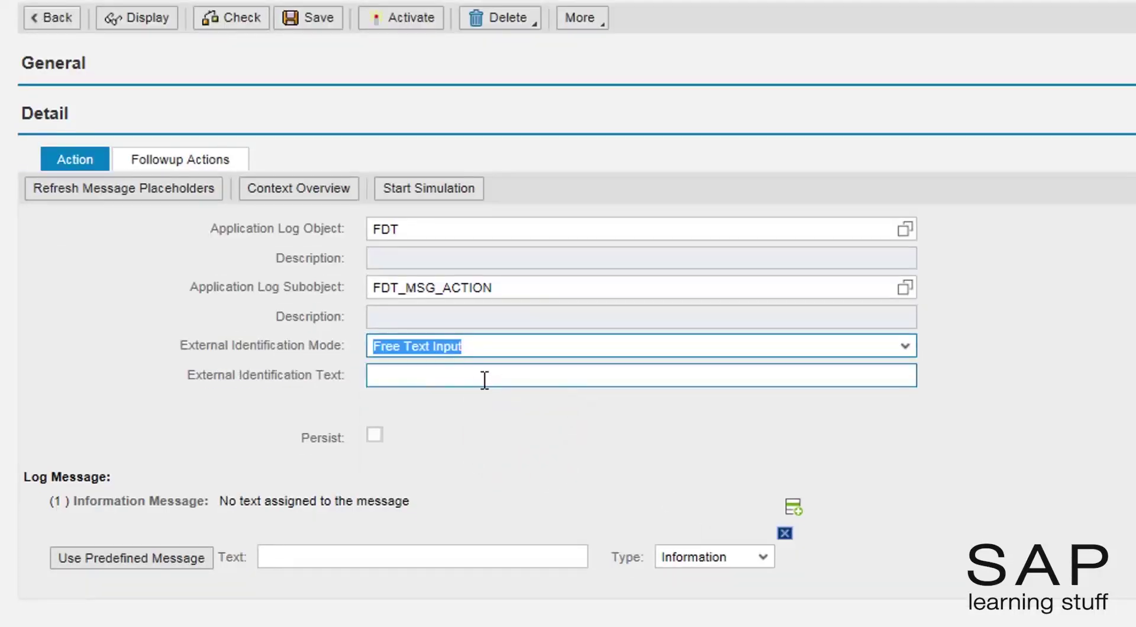
pyautogui.write('Resume Check')
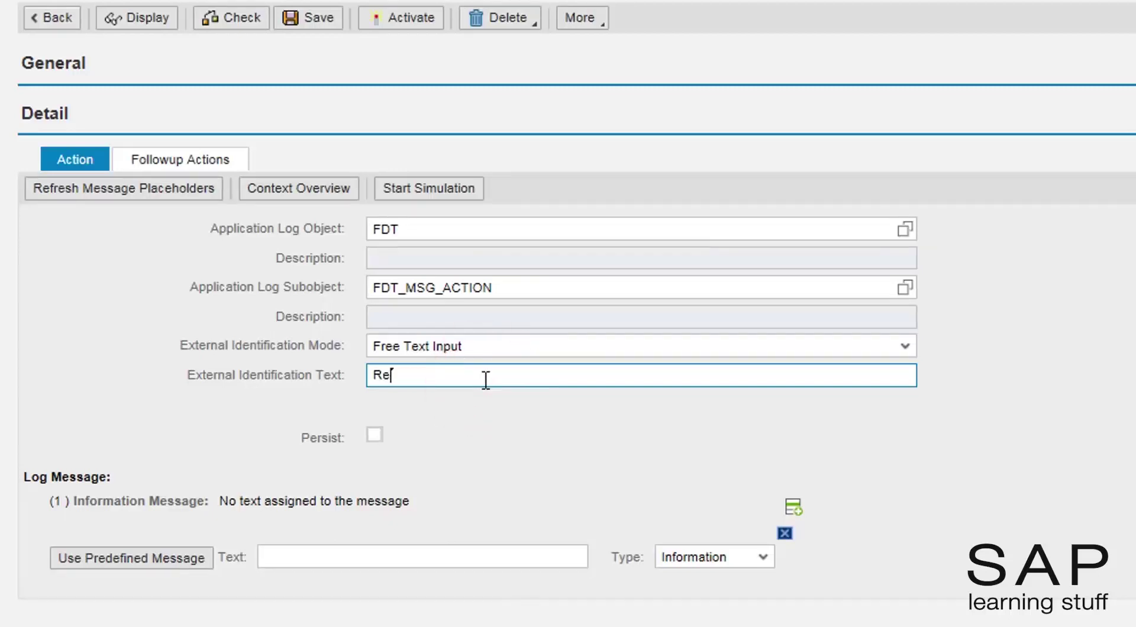
pyautogui.click(462, 405)
pyautogui.click(499, 375)
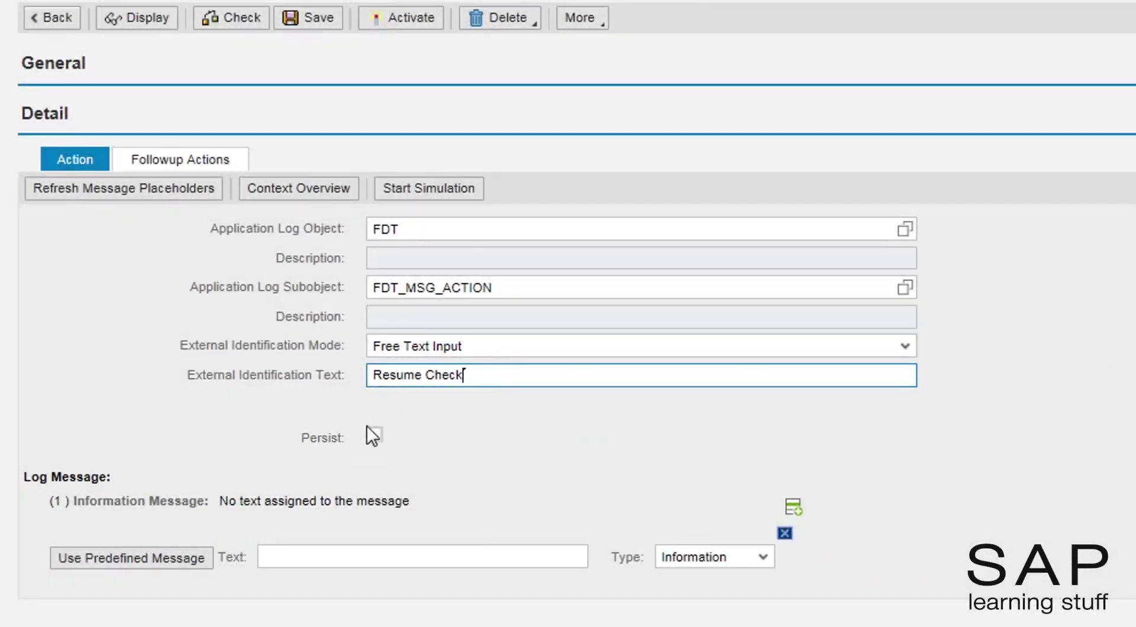
pyautogui.click(373, 434)
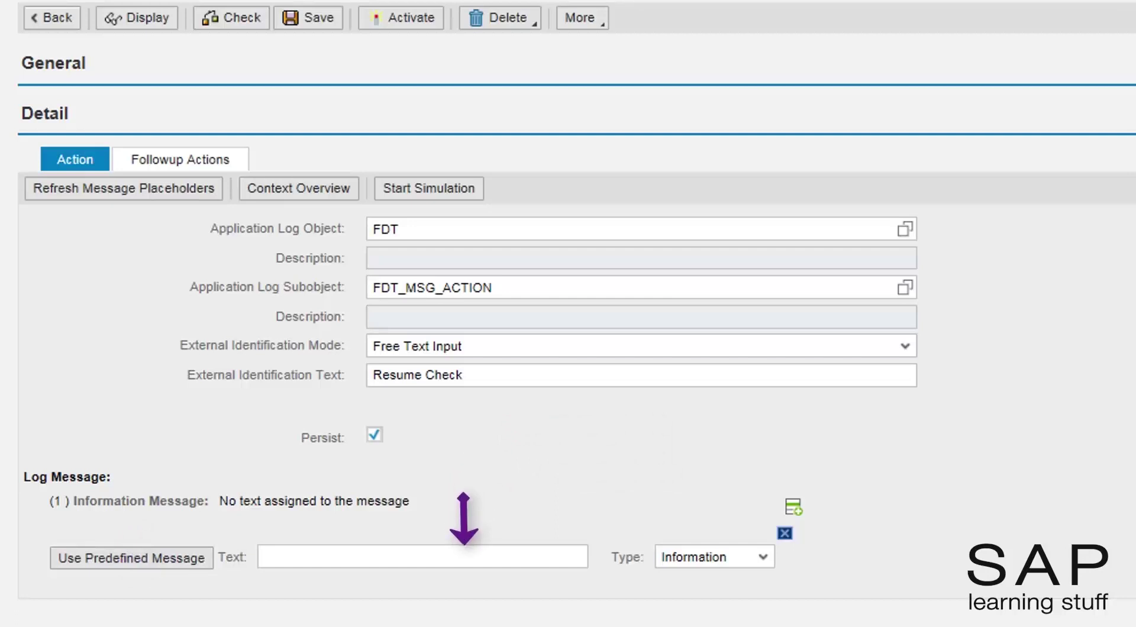
# Enter the message text 'Resume has failed. Applicant ID: &1' to create placeholder &1.
pyautogui.click(333, 558)
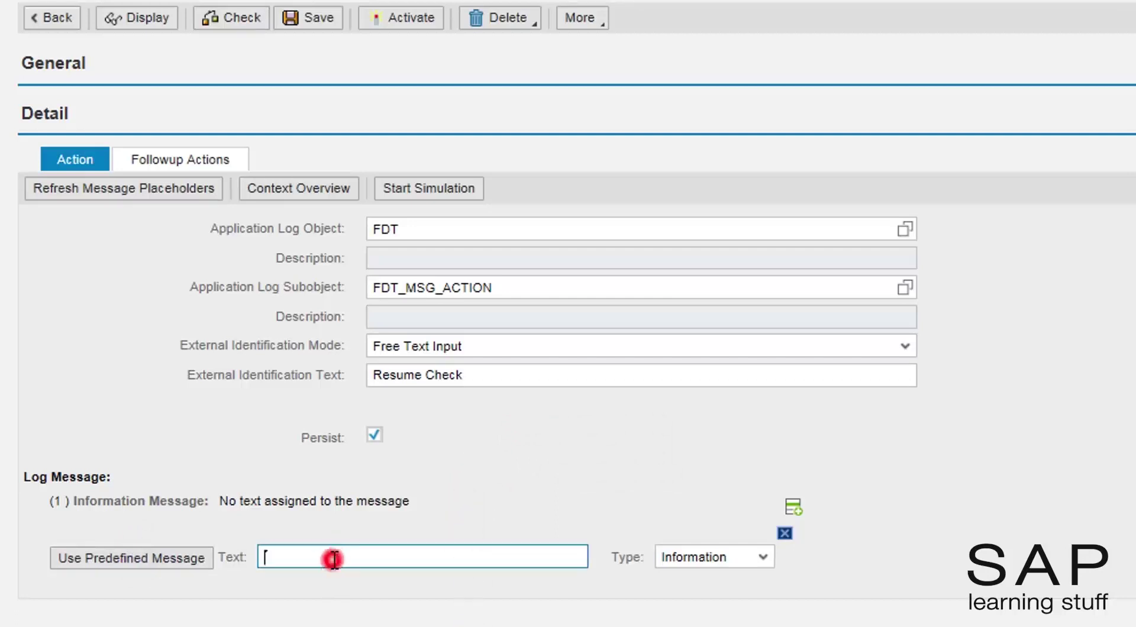
pyautogui.write('Resume failed')
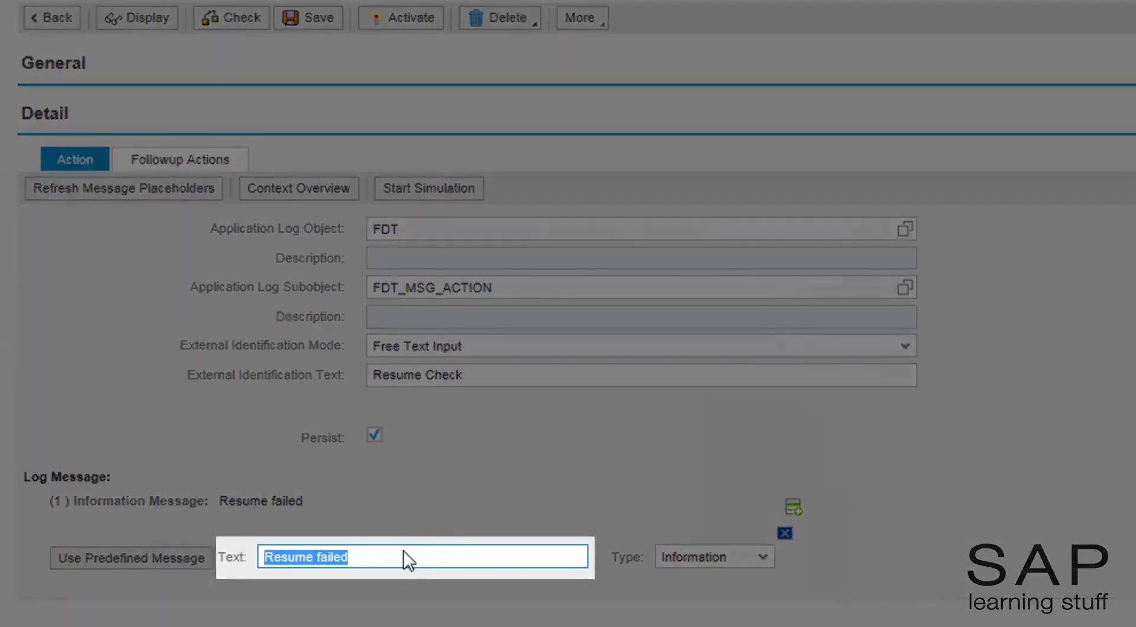
pyautogui.click(405, 556)
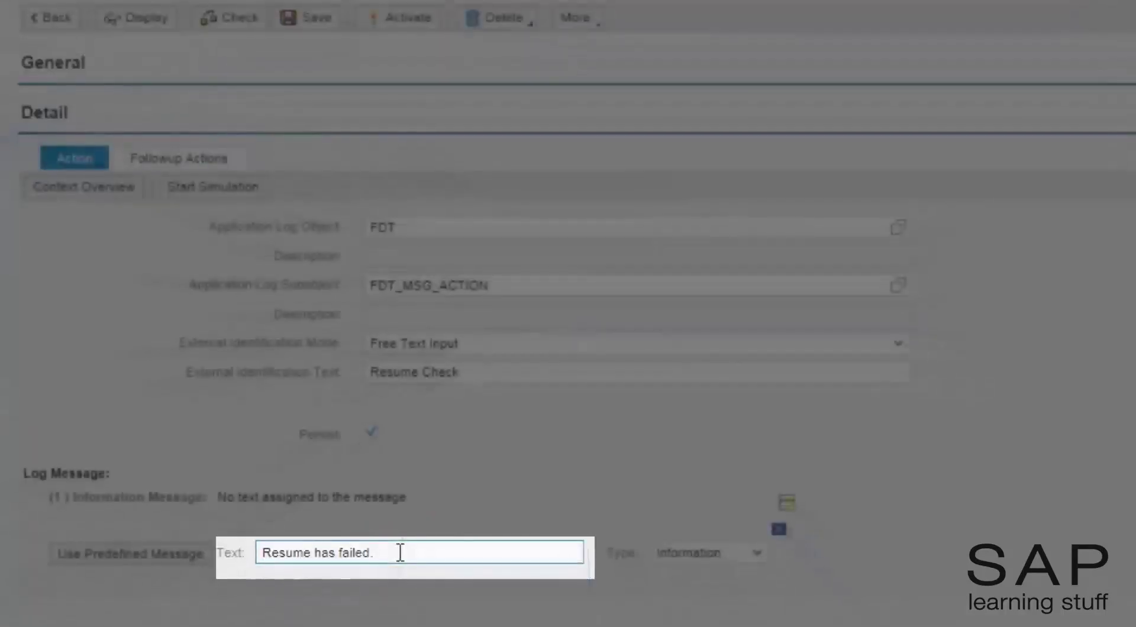
pyautogui.write('Applican')
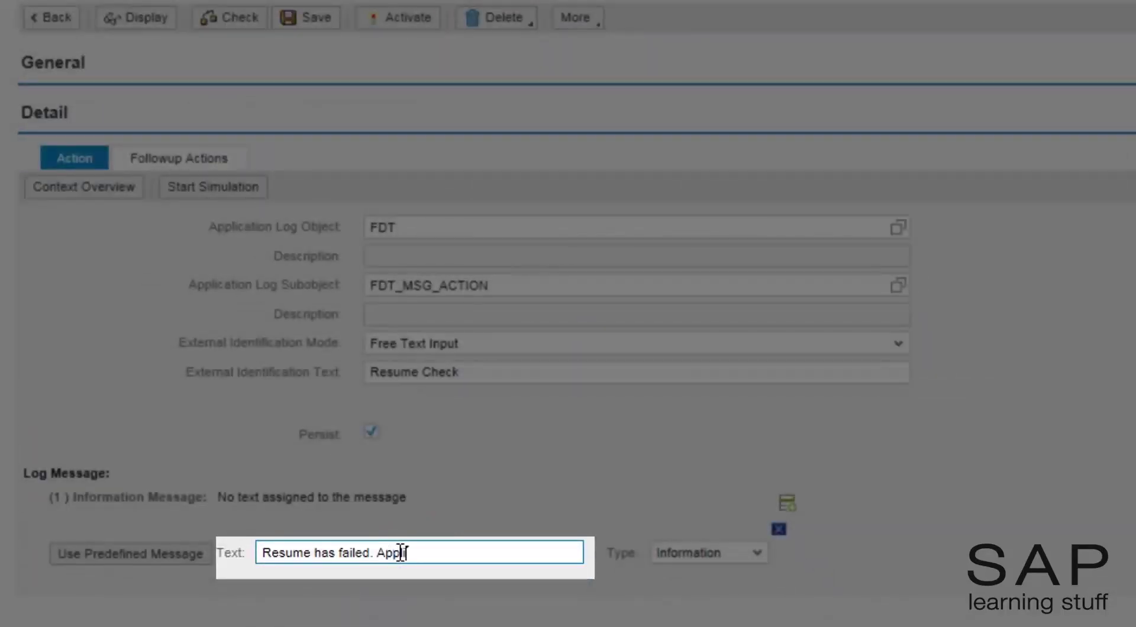
pyautogui.write('t ')
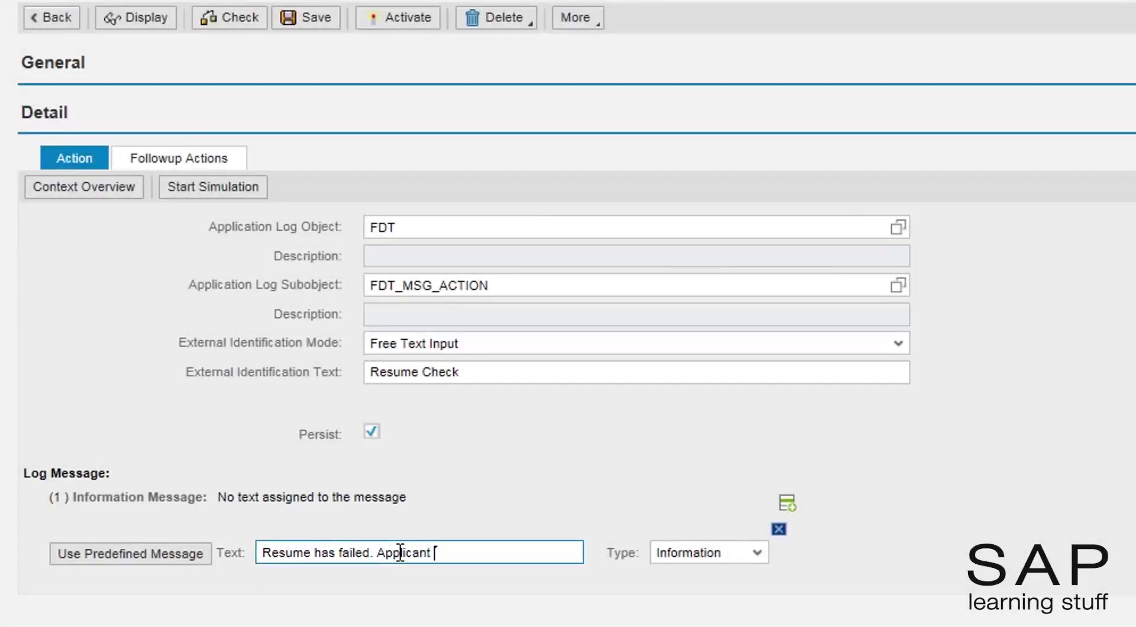
pyautogui.write('ID: &1')
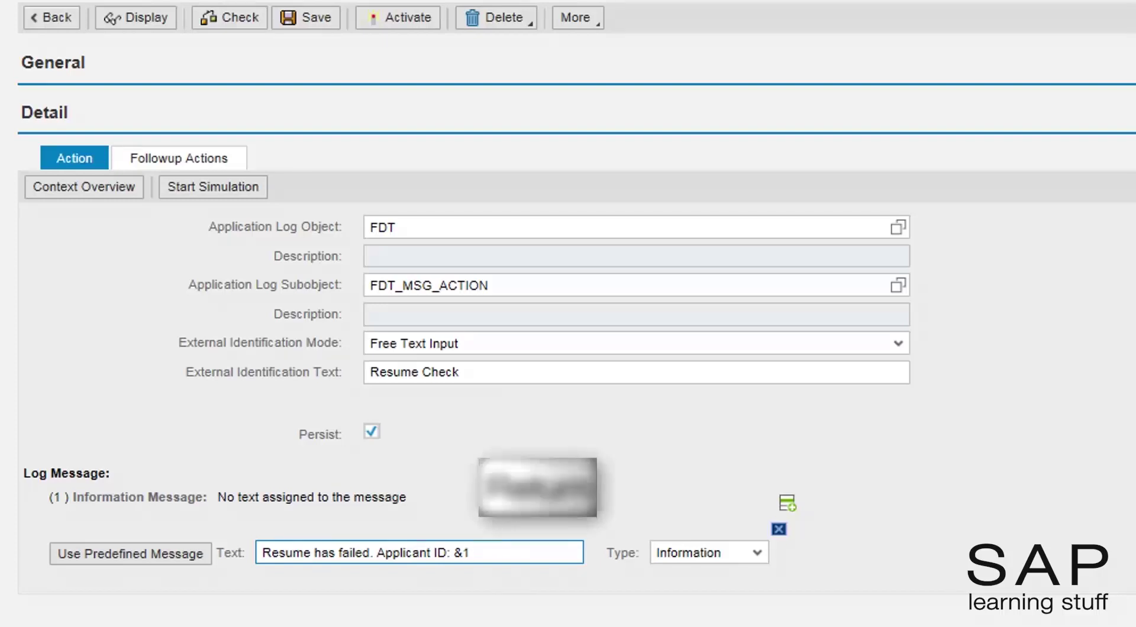
pyautogui.press('Return')
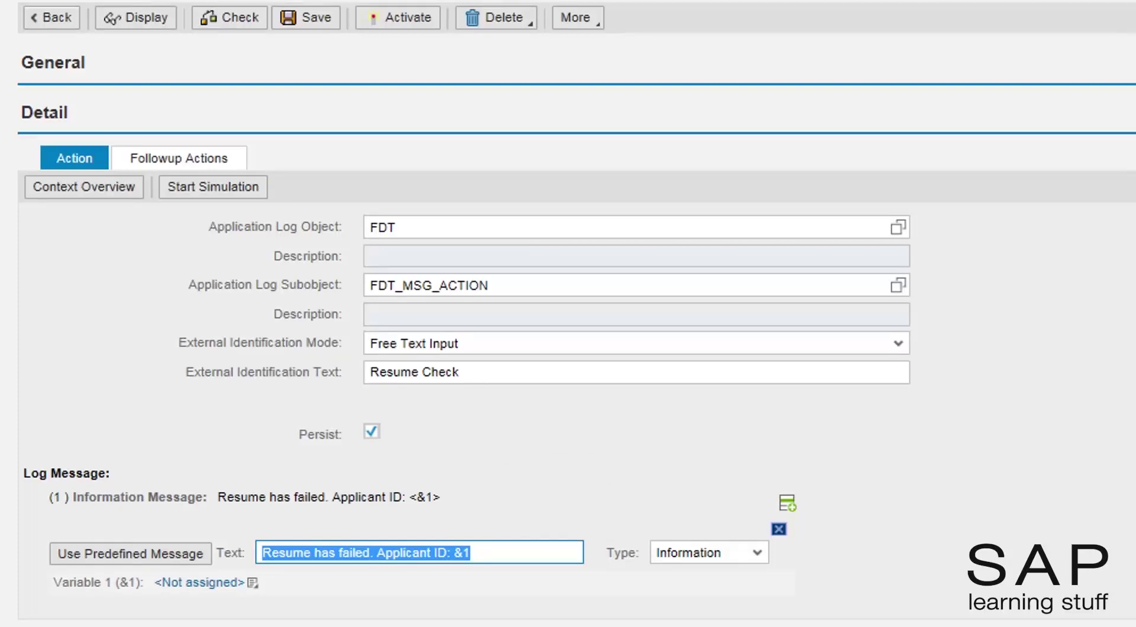
# Bind variable &1 to the applicant ID context parameter.
pyautogui.click(253, 583)
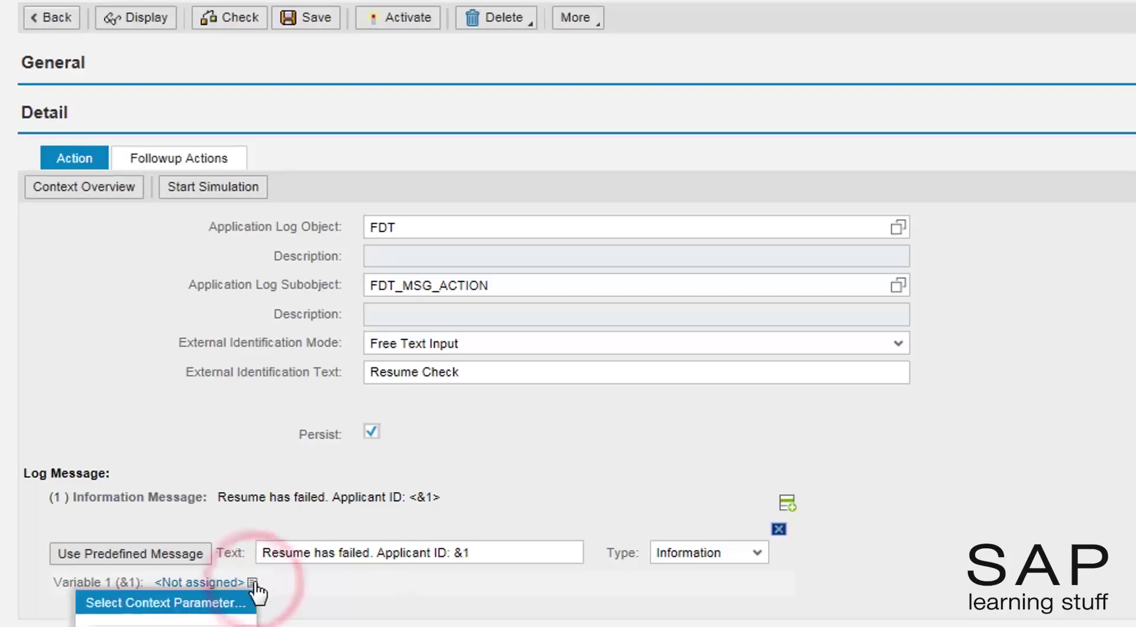
pyautogui.click(232, 601)
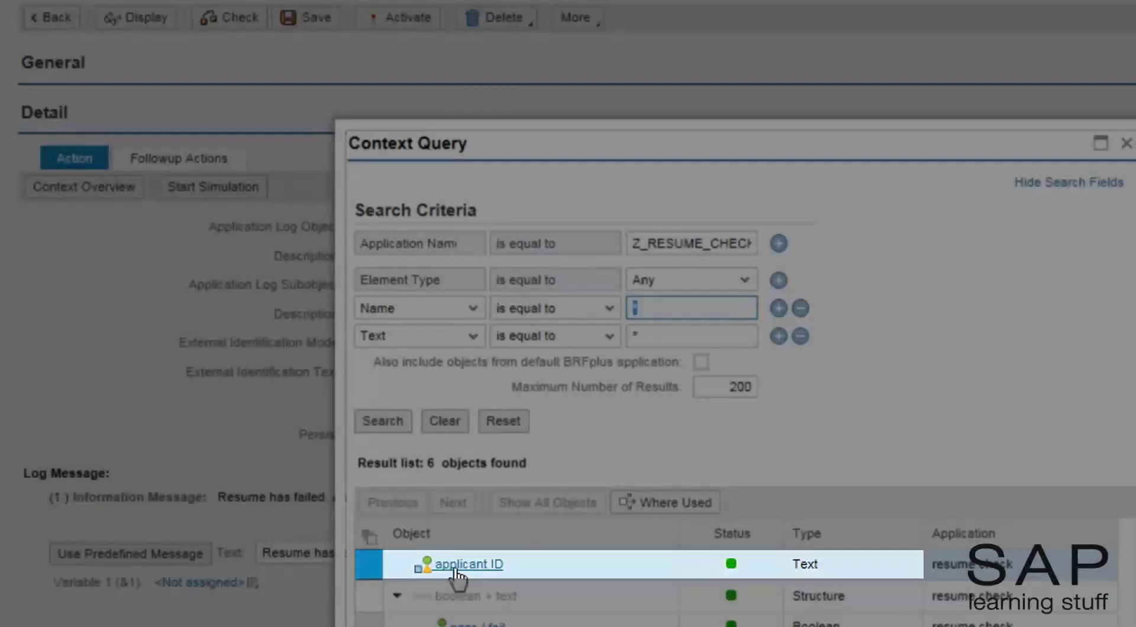
pyautogui.click(456, 567)
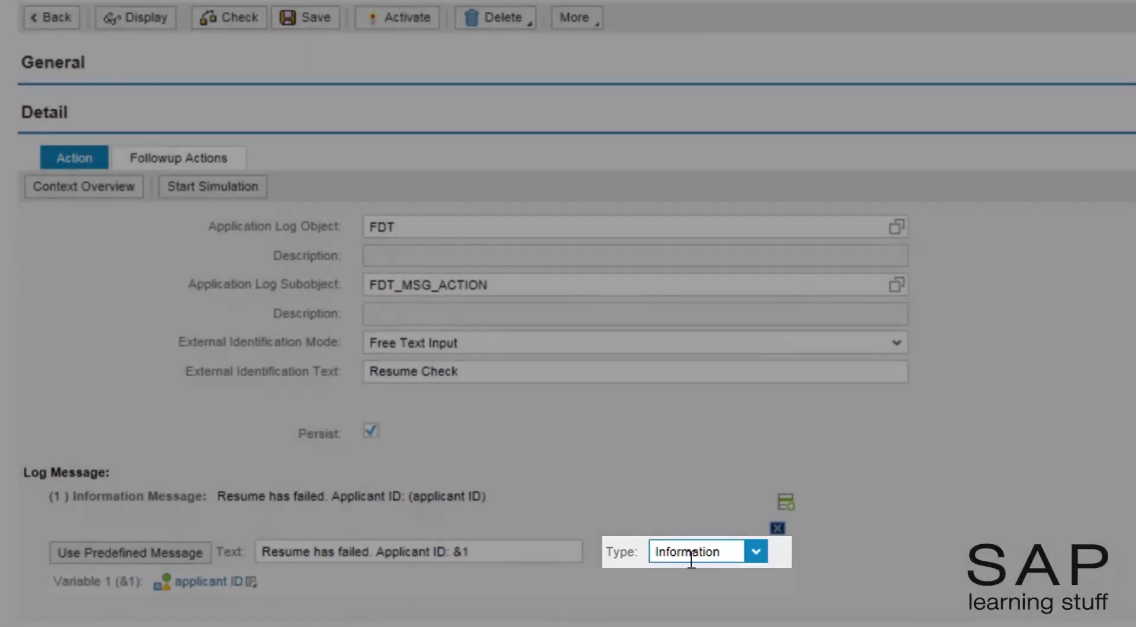
pyautogui.click(690, 551)
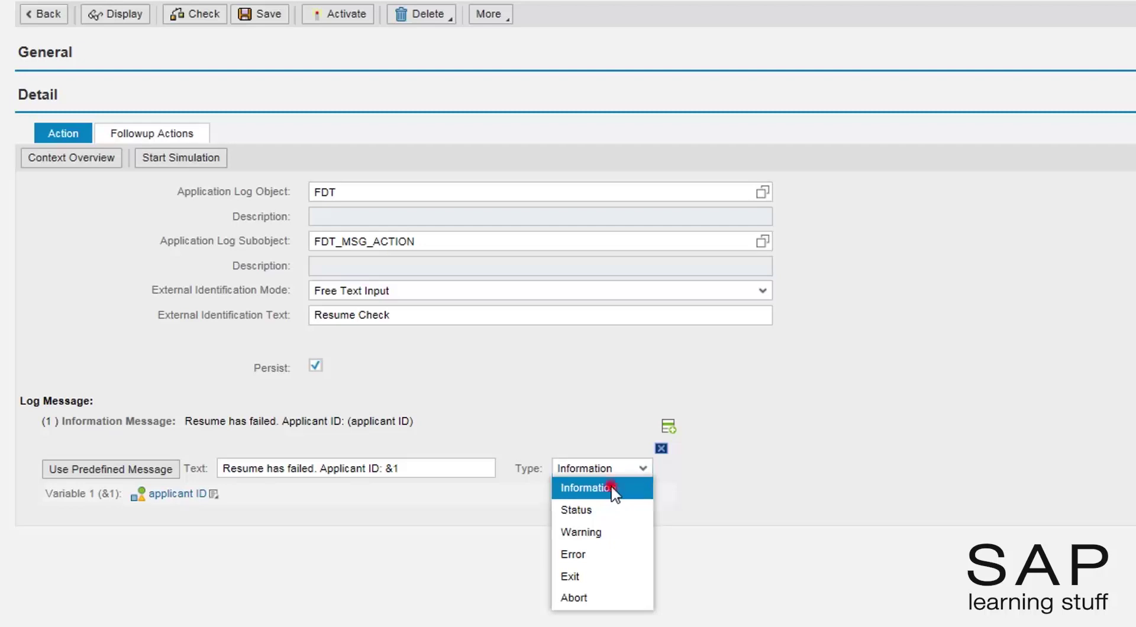
# Keep message type Information, then add and delete an extra empty message row.
pyautogui.click(613, 502)
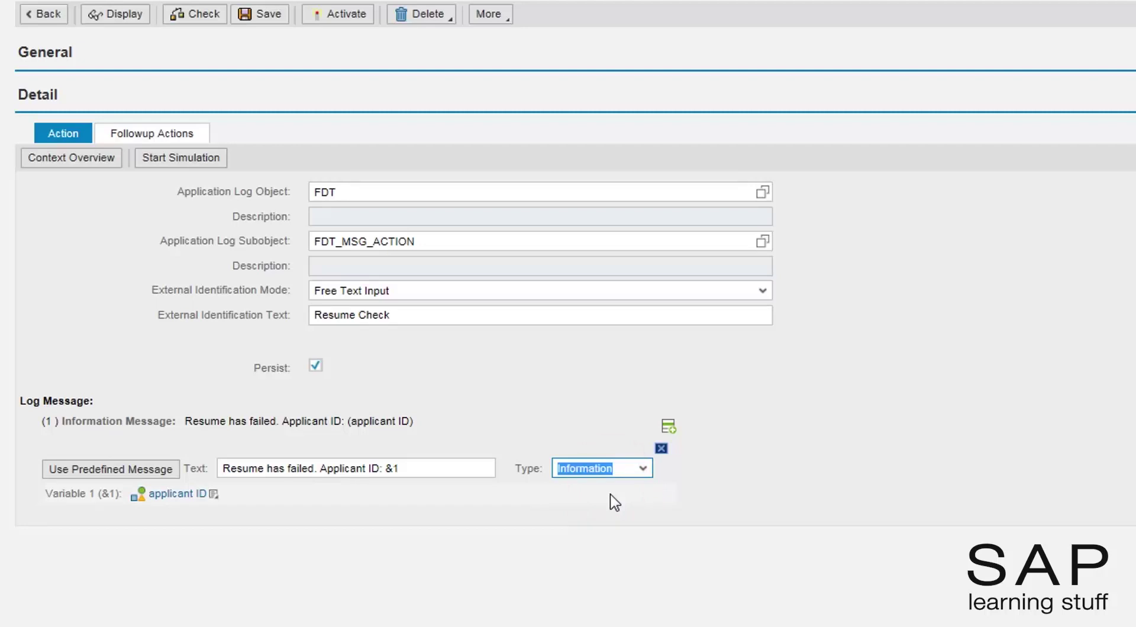
pyautogui.click(668, 425)
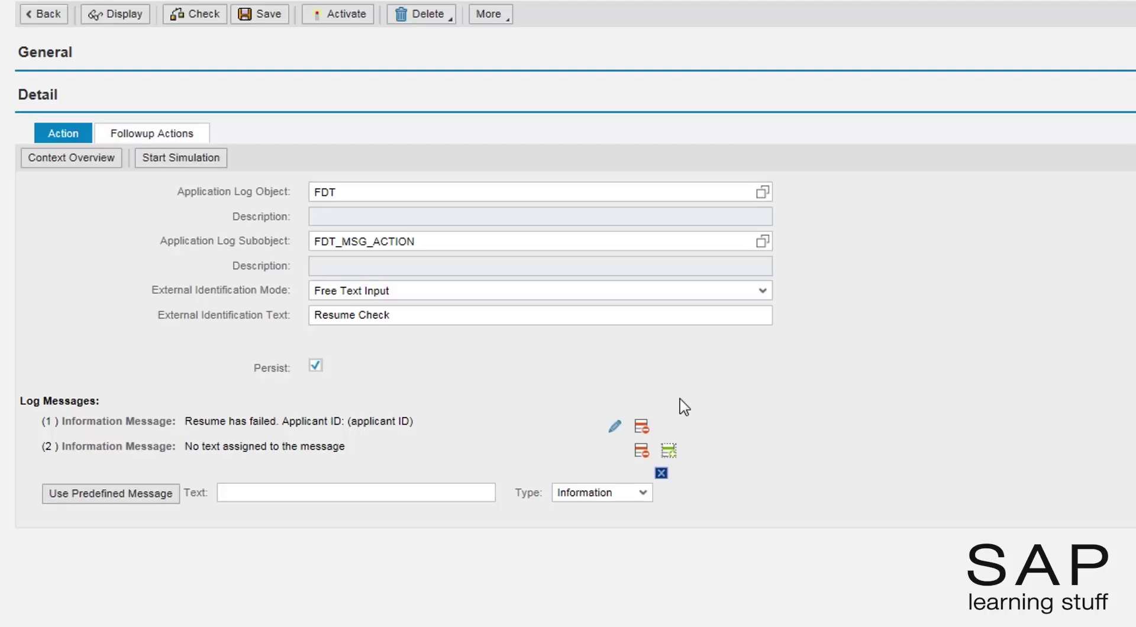
pyautogui.click(642, 450)
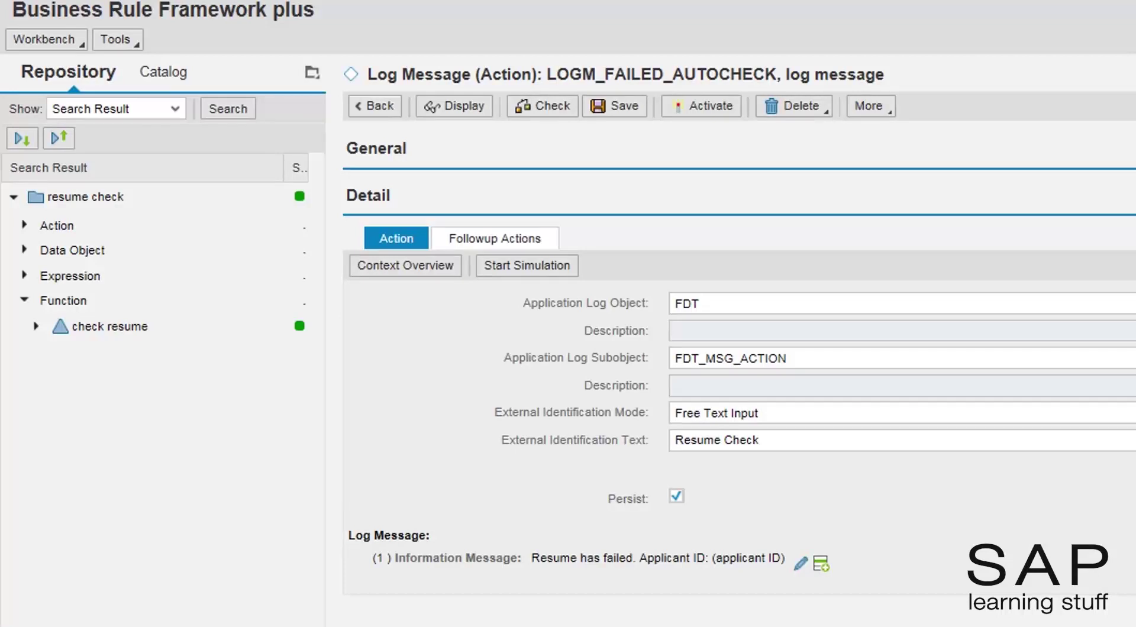
# Activate LOGM_FAILED_AUTOCHECK and start its simulation.
pyautogui.click(683, 118)
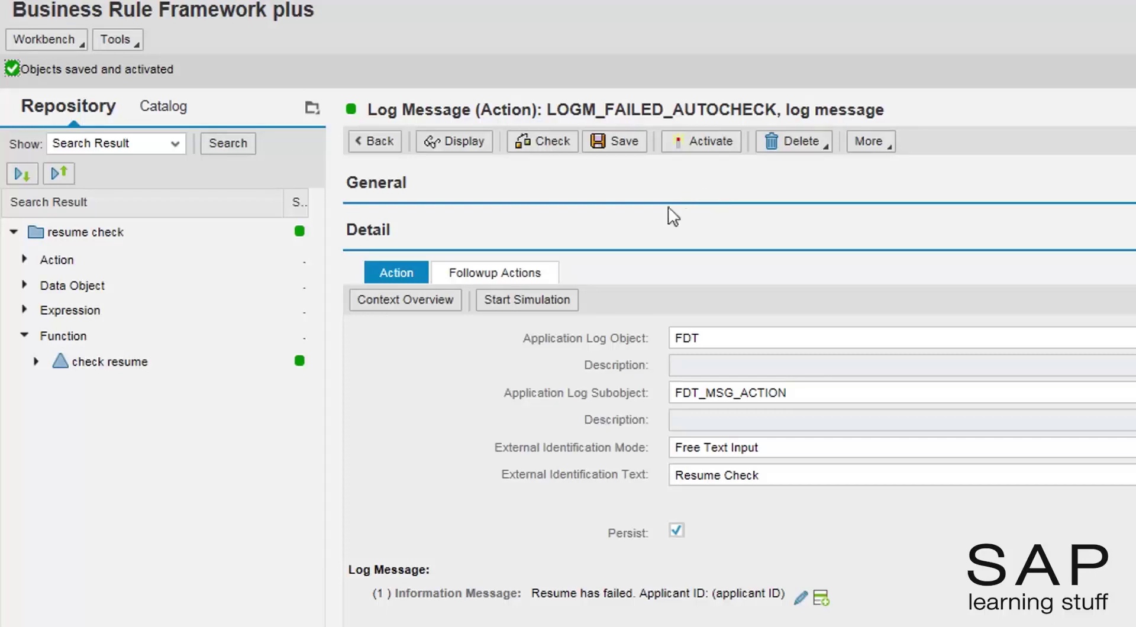
pyautogui.click(527, 305)
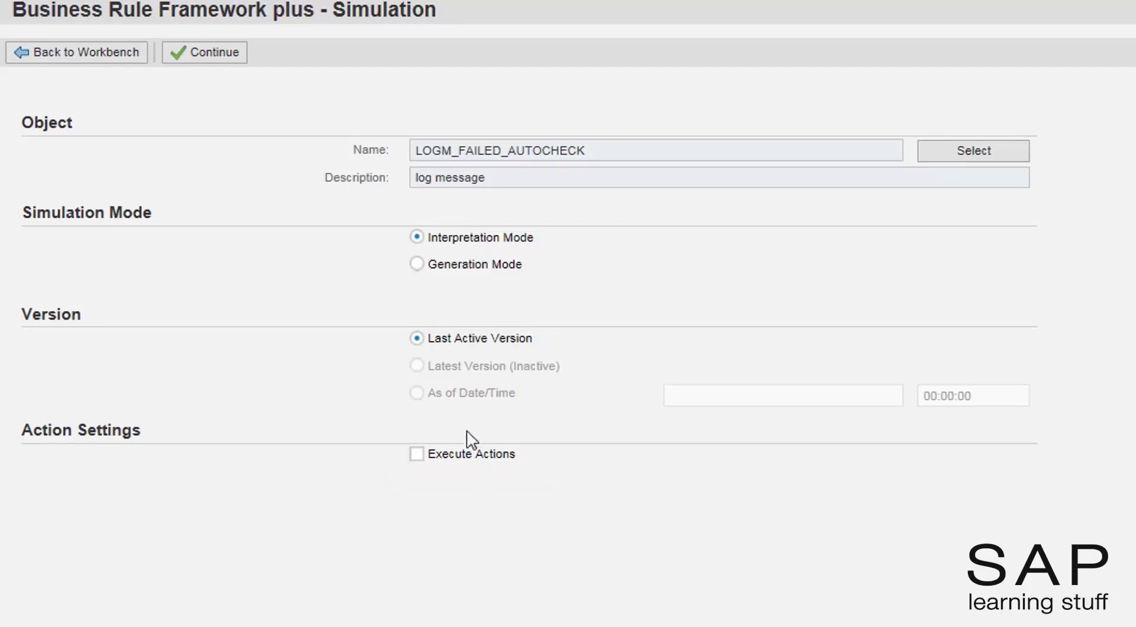
# Run the simulation with Execute Actions ticked and test applicant ID 111222333.
pyautogui.click(452, 452)
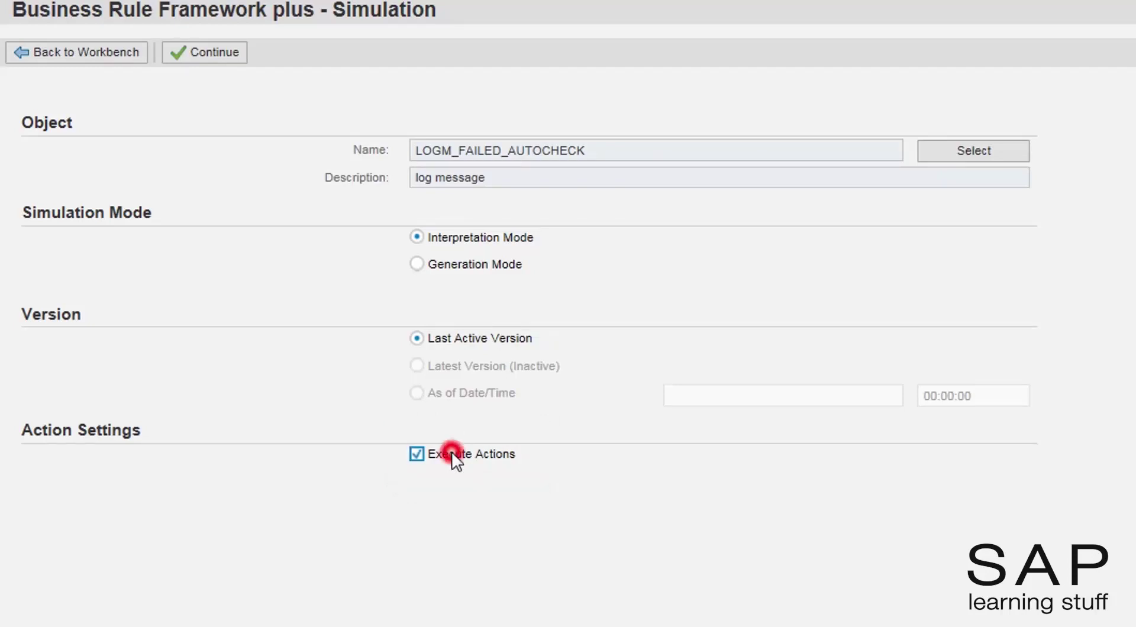
pyautogui.click(238, 64)
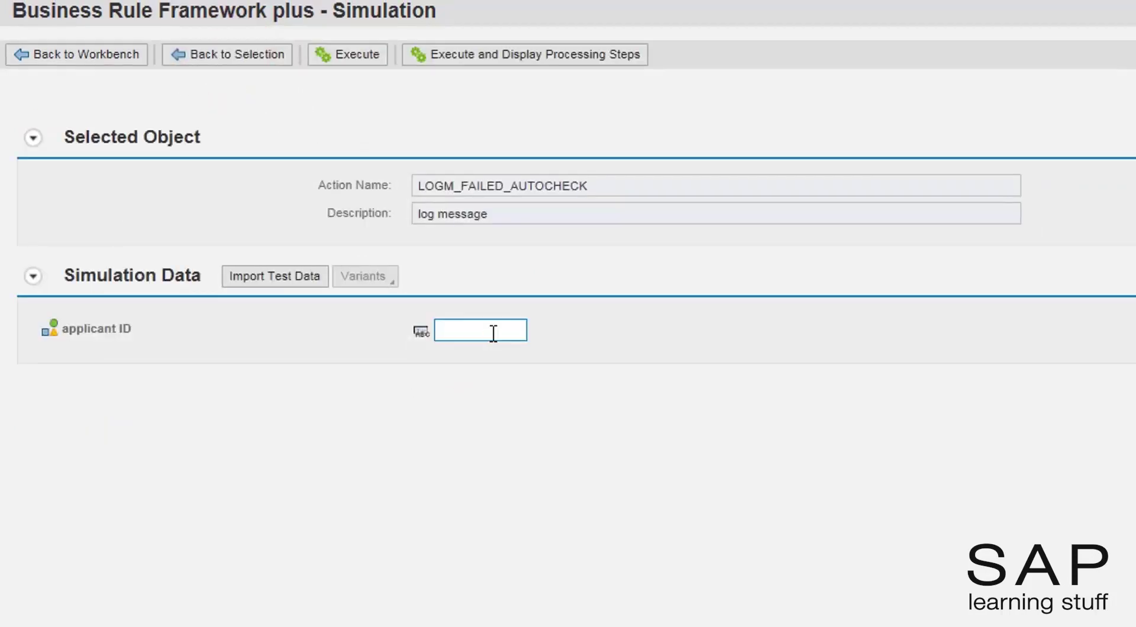
pyautogui.click(493, 333)
pyautogui.write('111222333')
pyautogui.click(358, 59)
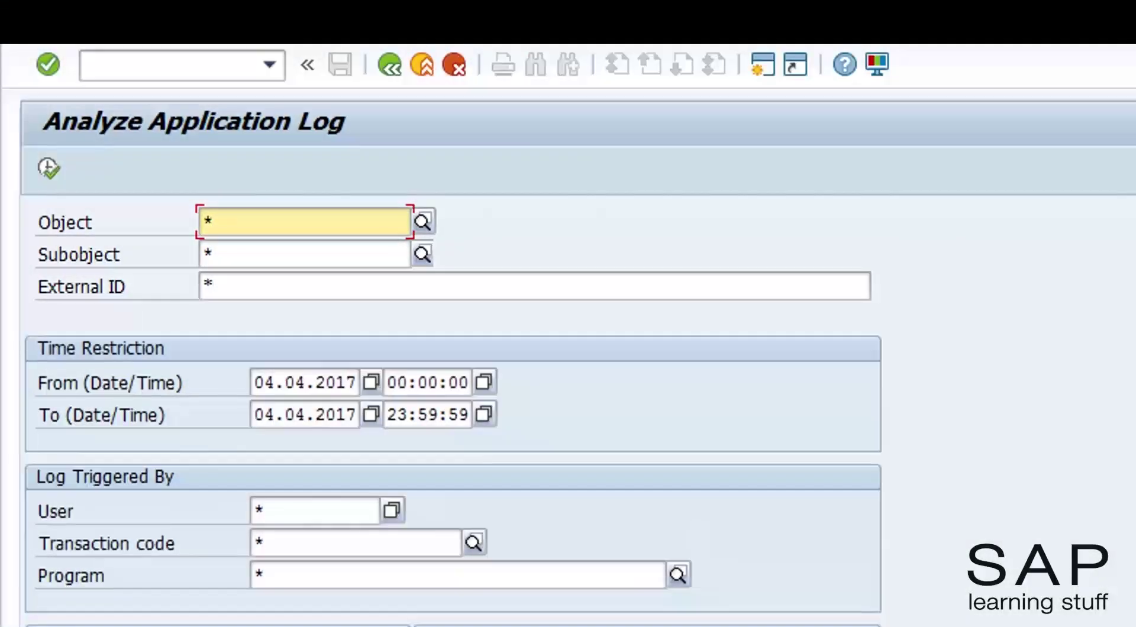
# Search the application log for object fdt, subobject FDT_MSG_ACTION, external ID 'Resume Check'.
pyautogui.press('BackSpace')
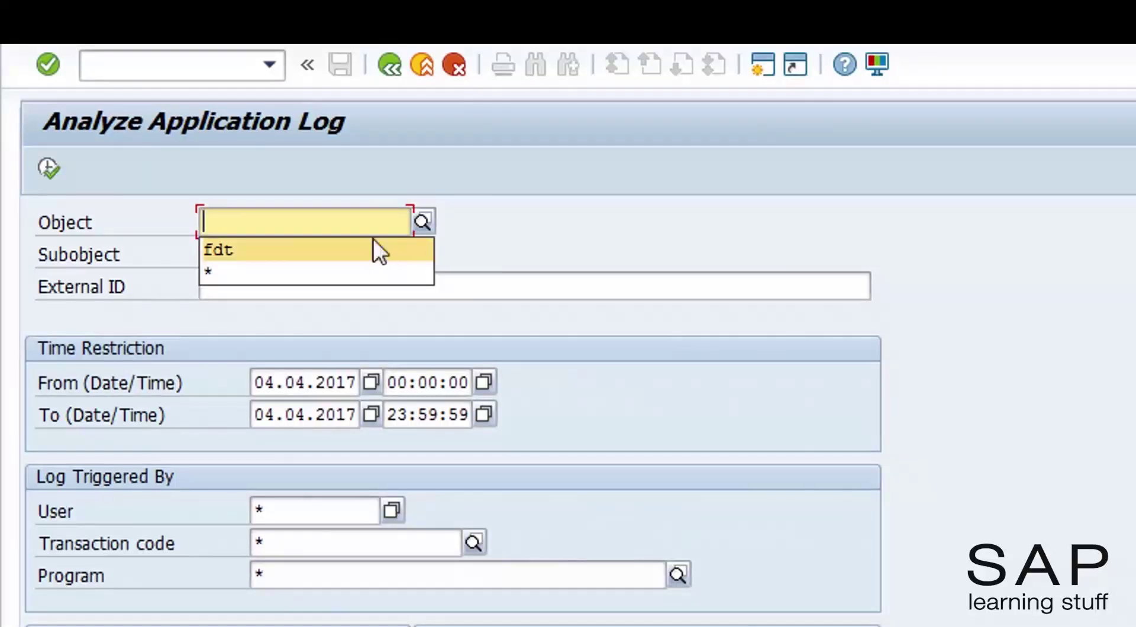
pyautogui.click(373, 240)
pyautogui.click(349, 249)
pyautogui.press('BackSpace')
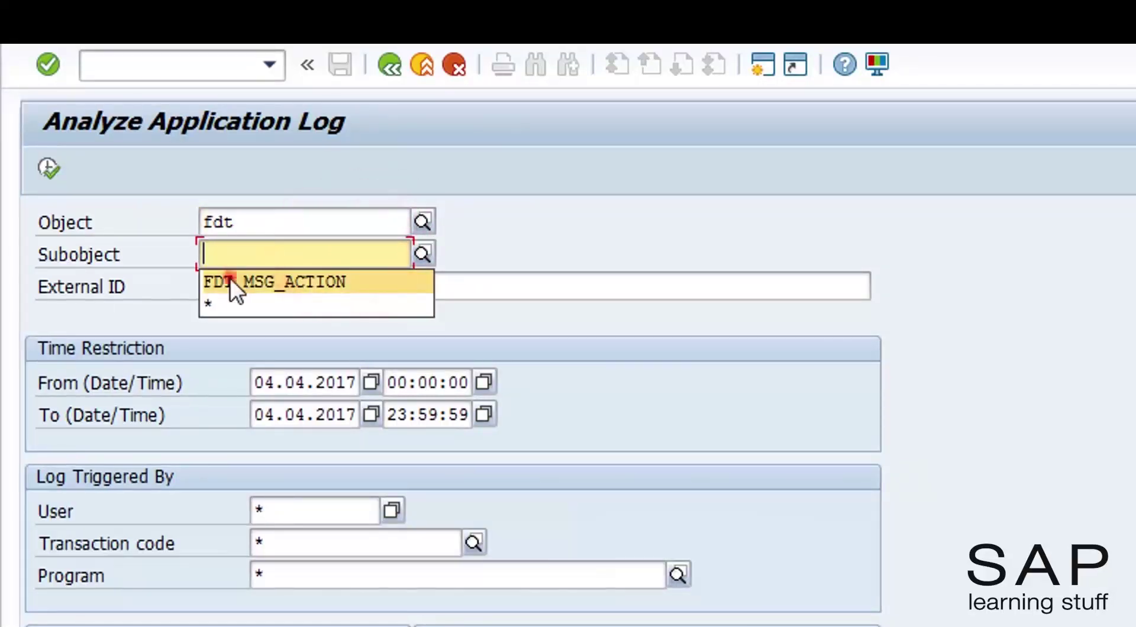
pyautogui.click(230, 281)
pyautogui.press('BackSpace')
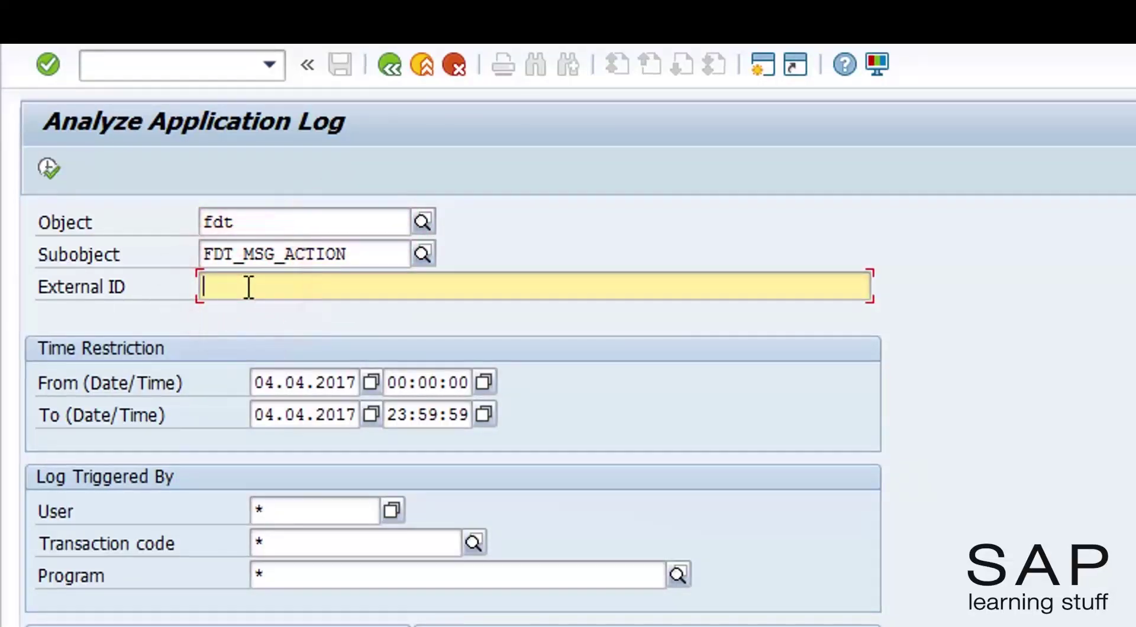
pyautogui.write('Resume Check')
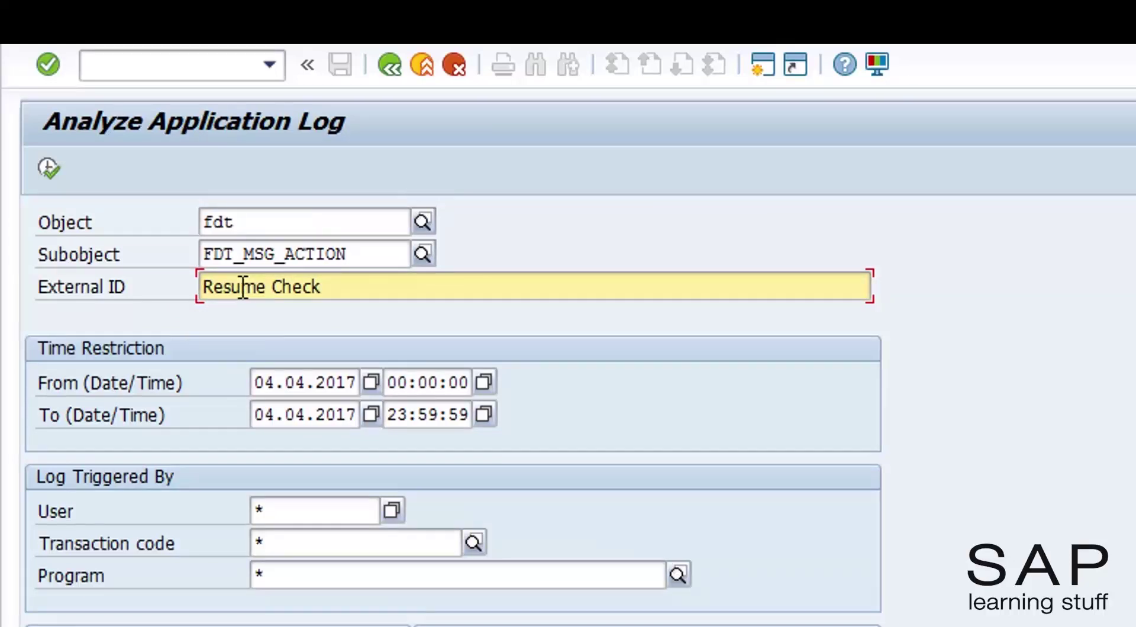
pyautogui.click(48, 168)
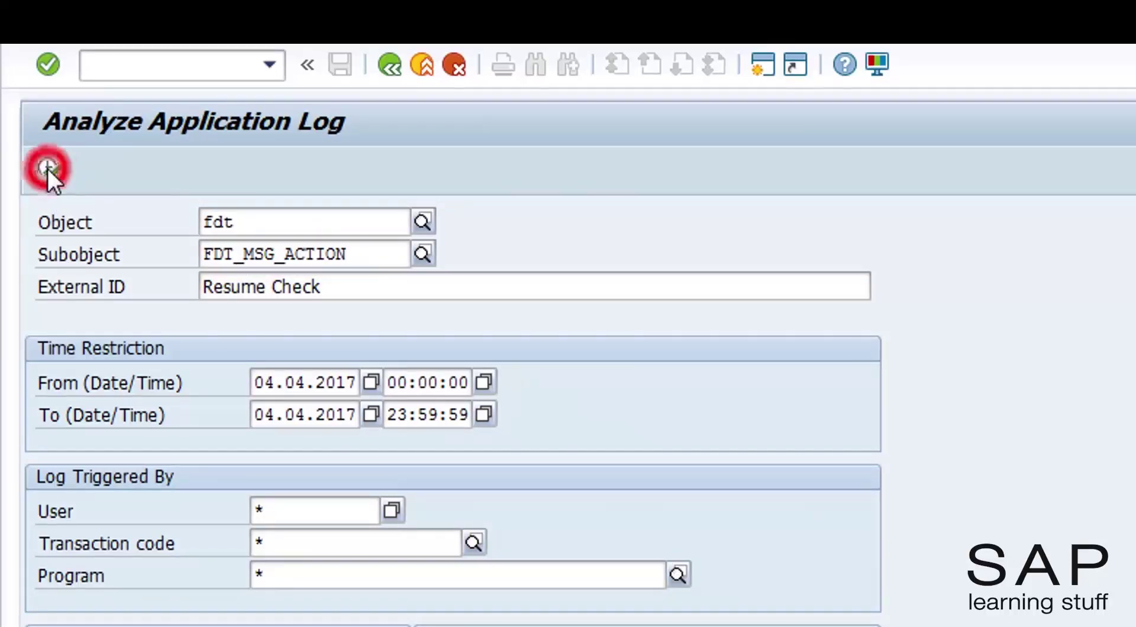